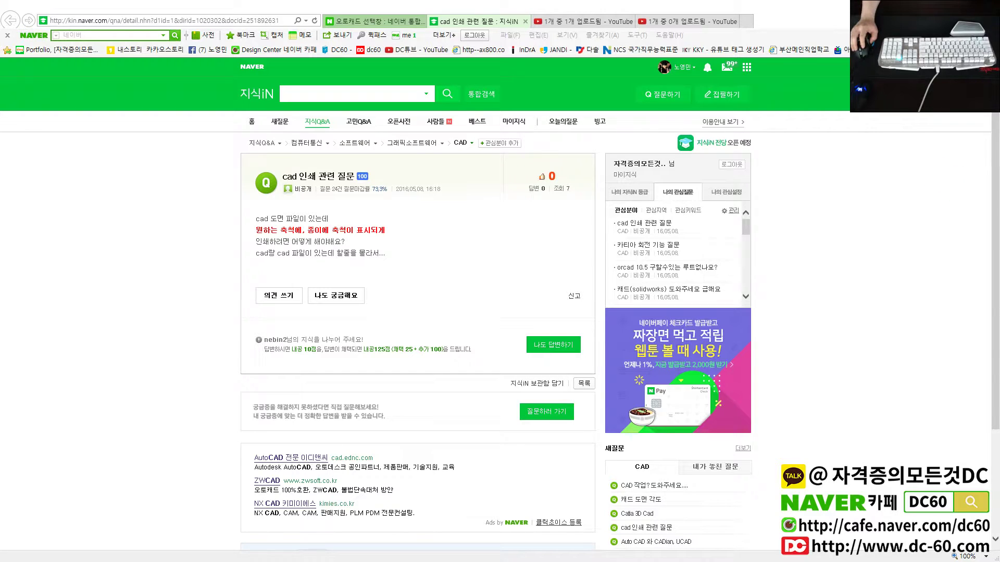
Switch from the browser to the AutoCAD DC-건축 floor plan and maximize its window.
key(alt+Tab)
key(super+Up)
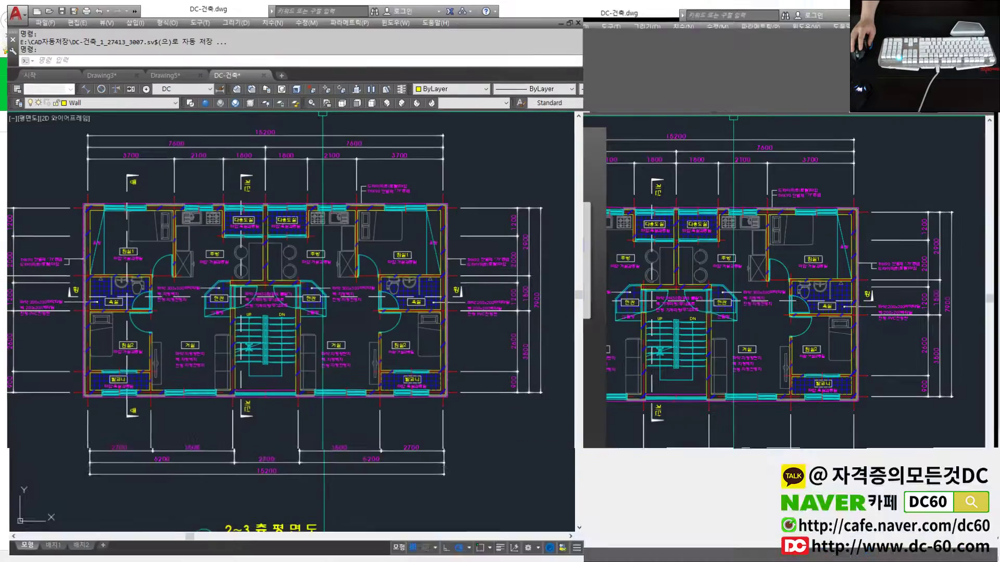
scroll(495, 443, up, 1)
scroll(500, 458, up, 2)
scroll(505, 464, up, 2)
scroll(509, 468, up, 2)
scroll(509, 467, down, 3)
scroll(500, 463, down, 2)
scroll(443, 459, up, 3)
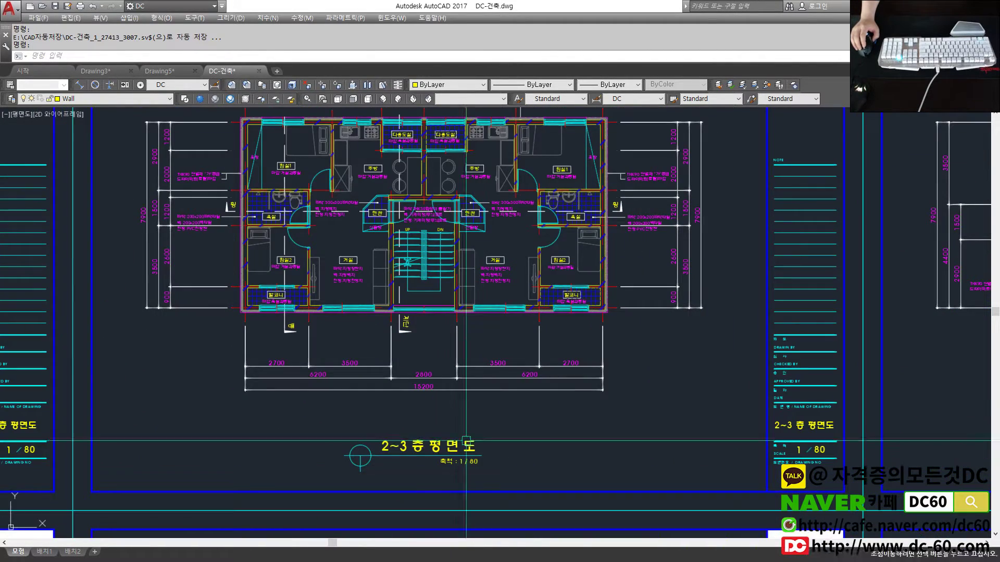
scroll(532, 382, down, 2)
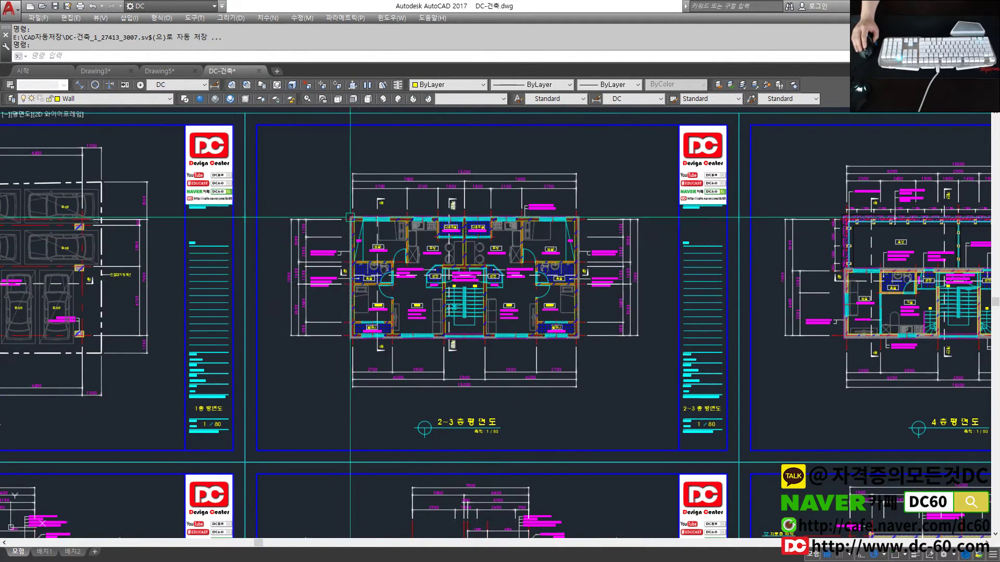
scroll(434, 378, up, 3)
scroll(433, 378, up, 3)
scroll(411, 372, down, 3)
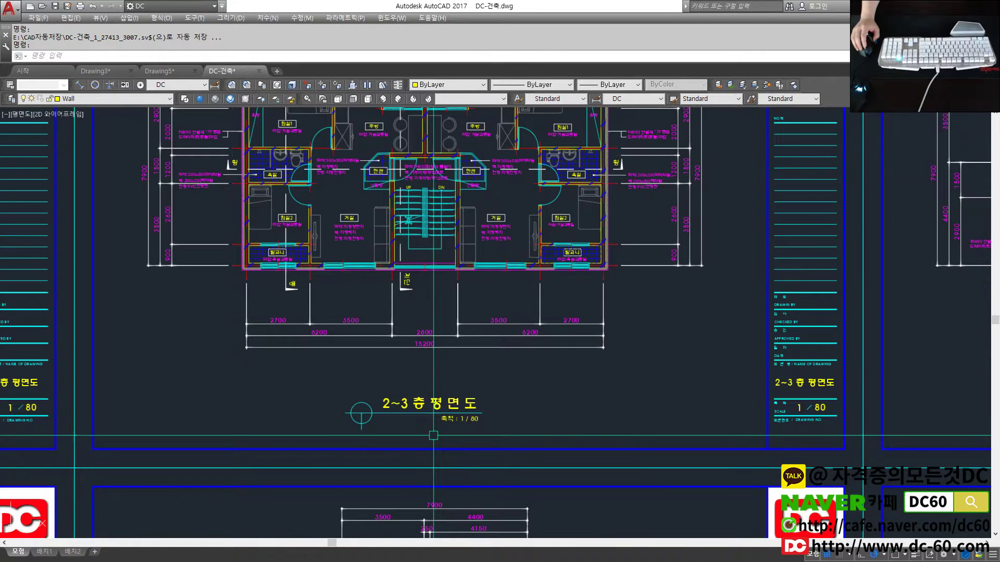
scroll(396, 369, down, 3)
click(38, 17)
Create a new drawing from the 1-DC.dwt template.
click(38, 18)
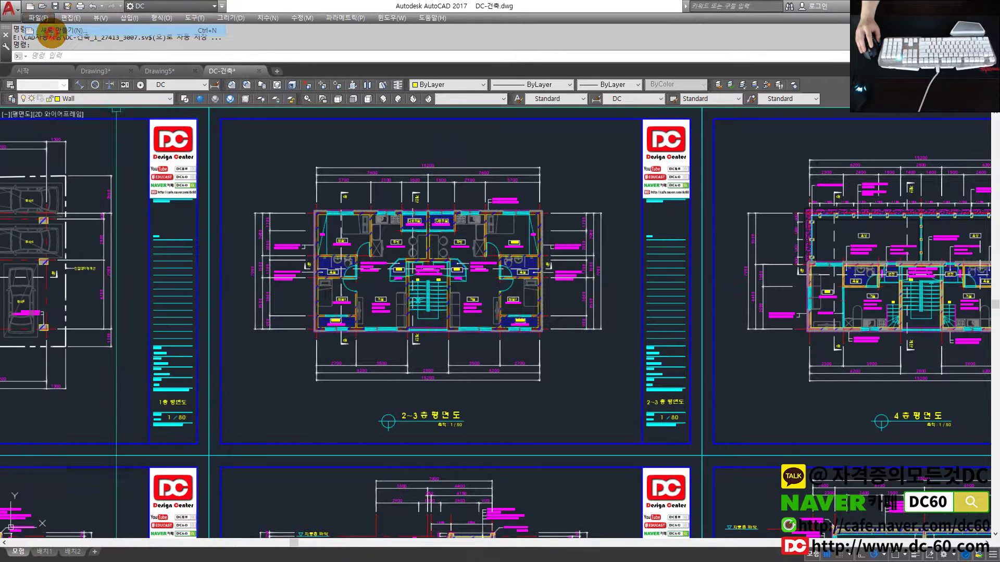
key(ctrl+n)
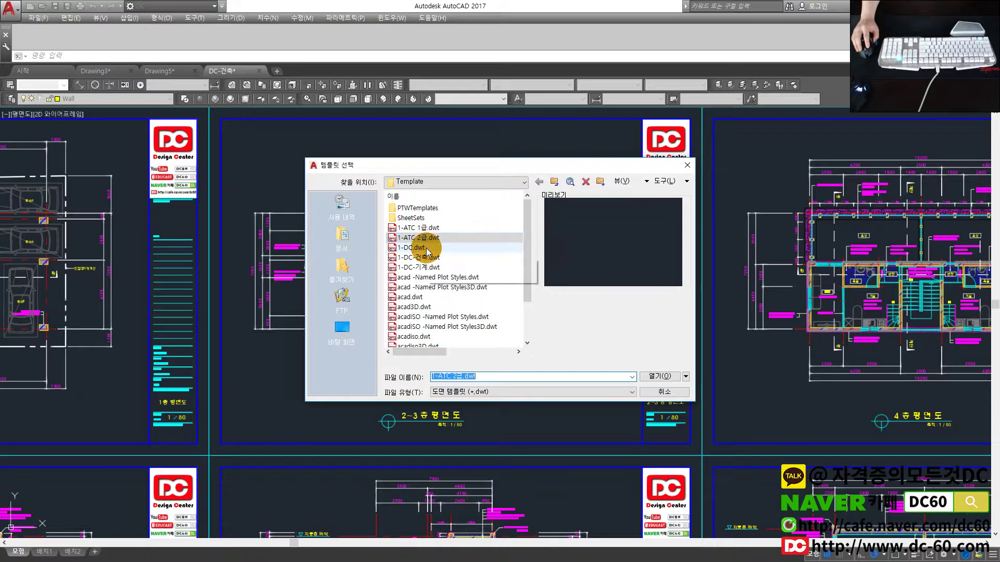
double_click(430, 268)
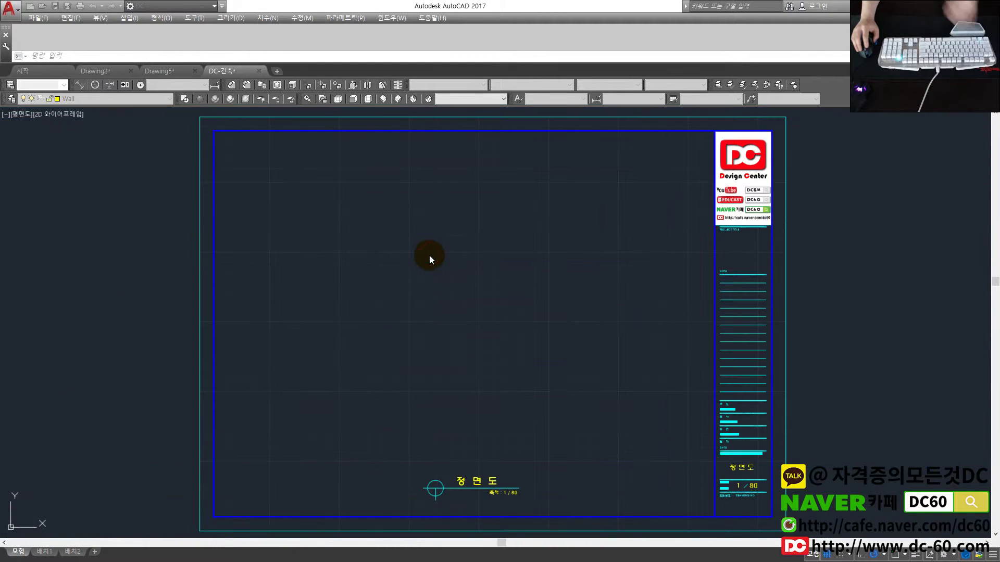
Review the DC dimension style's Fit settings and close the Dimension Style Manager.
text(ds)
key(Return)
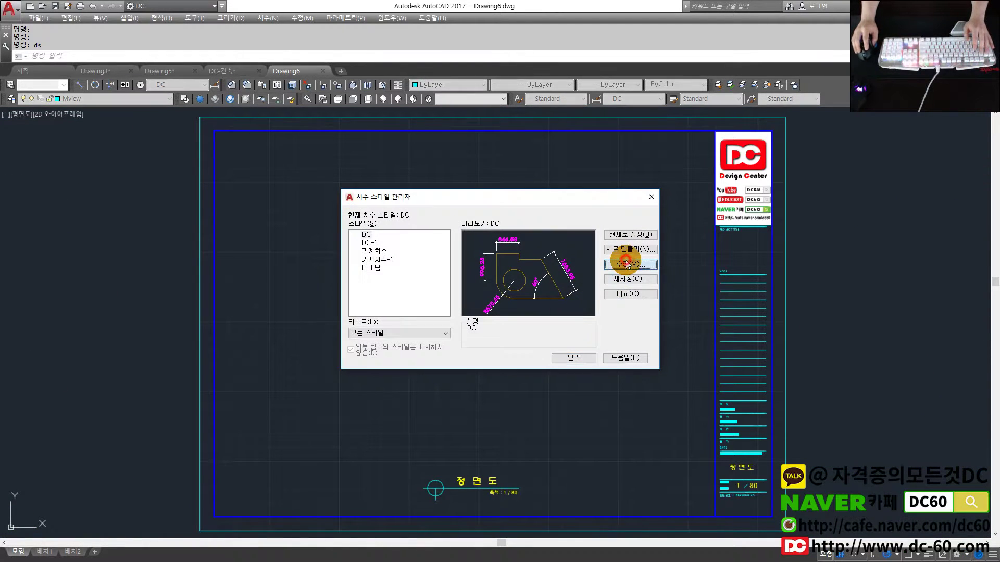
click(440, 180)
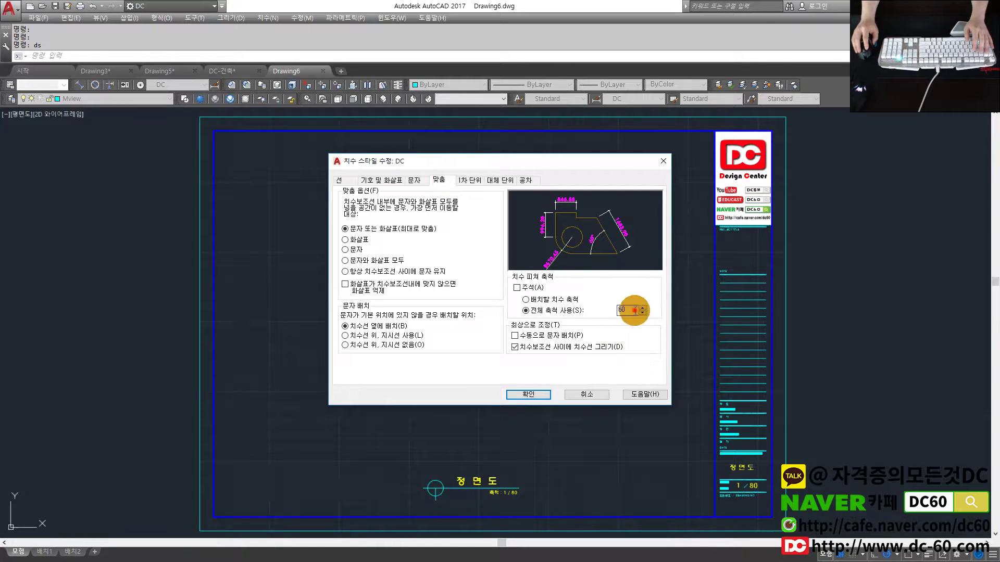
click(528, 391)
click(574, 363)
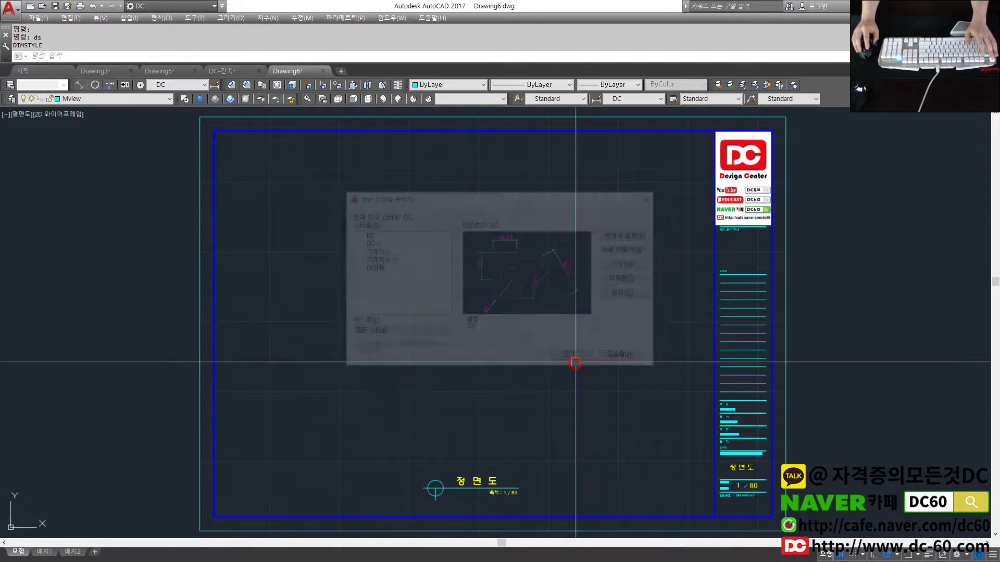
Change the 정면도 scale note from 축척 : 1 / 80 to 1 / 1 and zoom out to the whole sheet.
scroll(513, 495, up, 3)
scroll(529, 447, up, 2)
double_click(522, 450)
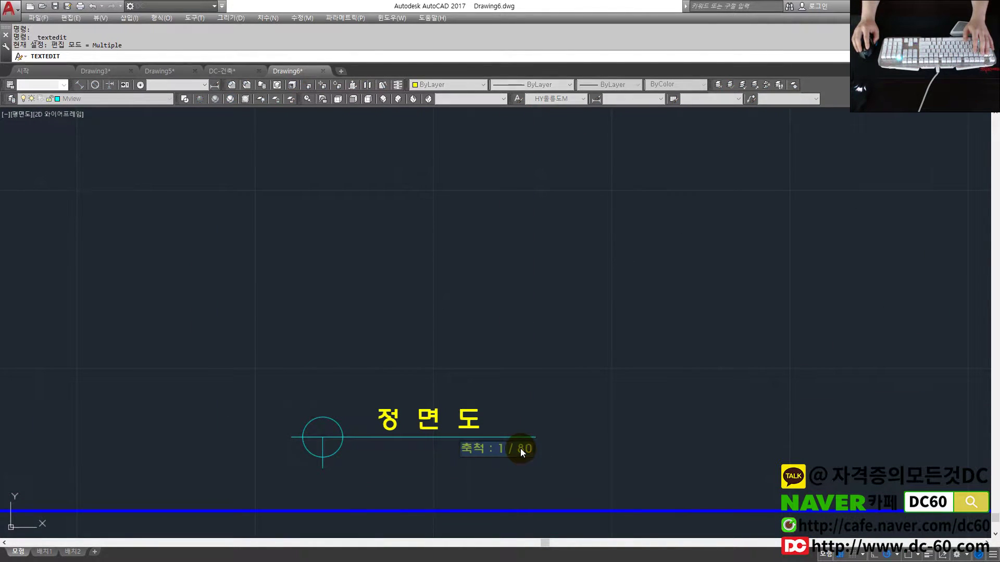
text(1)
key(Return)
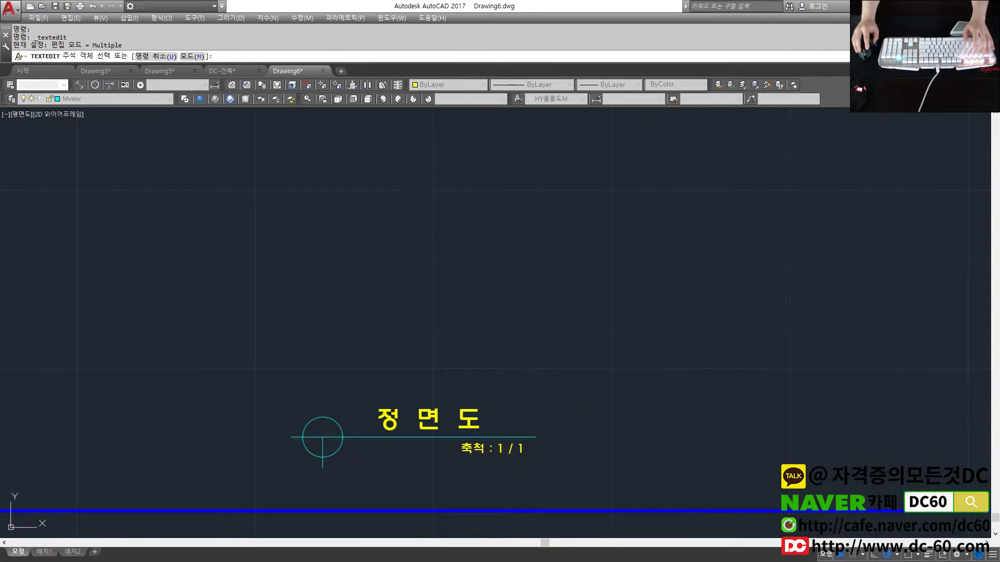
key(Escape)
key(Escape)
text(z)
scroll(550, 367, down, 4)
key(Return)
Overwrite the 1-DC-건축.dwt template with the edited sheet, then close the template.
text(a)
key(Return)
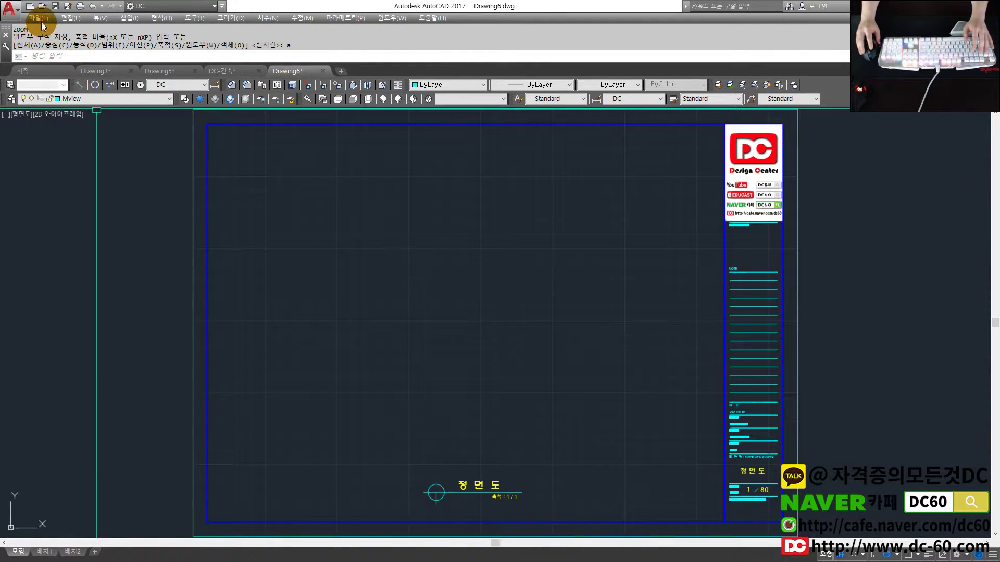
click(38, 17)
click(90, 151)
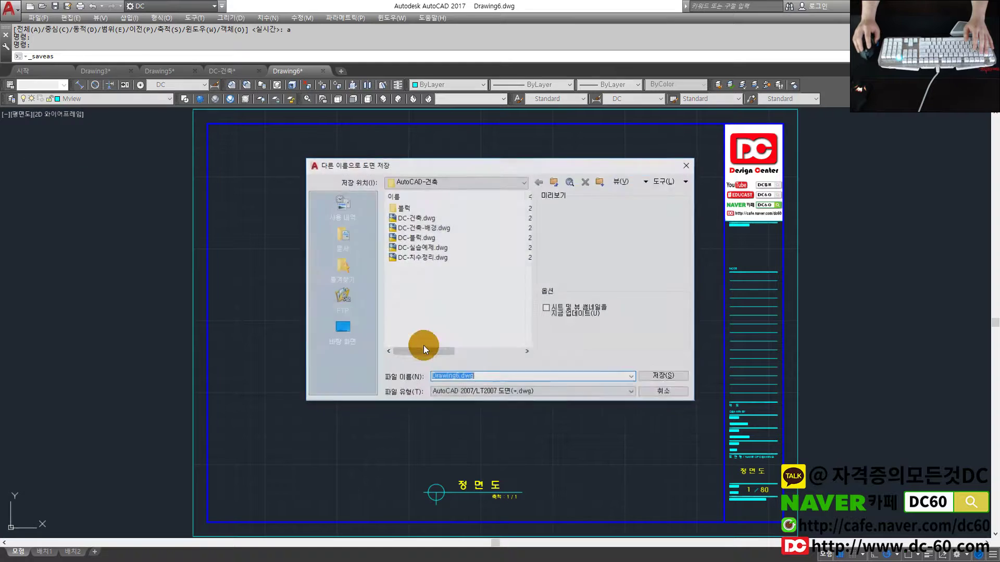
click(475, 392)
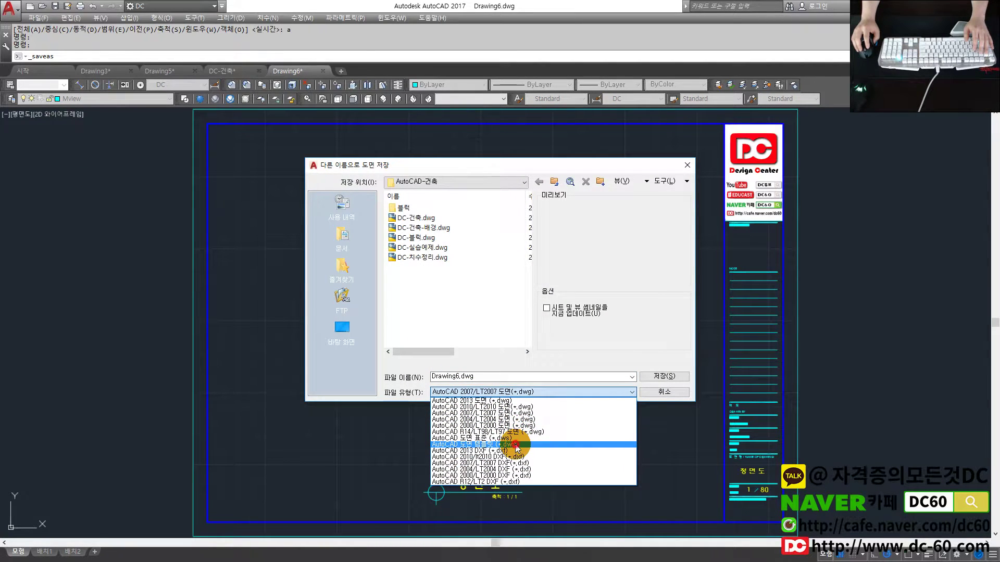
click(517, 445)
click(433, 259)
click(664, 378)
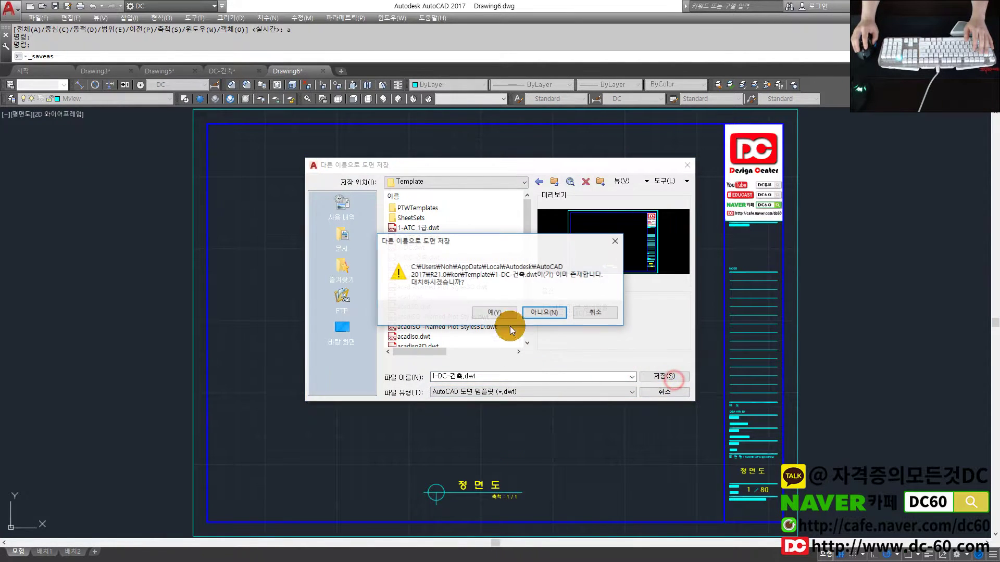
click(494, 315)
click(225, 102)
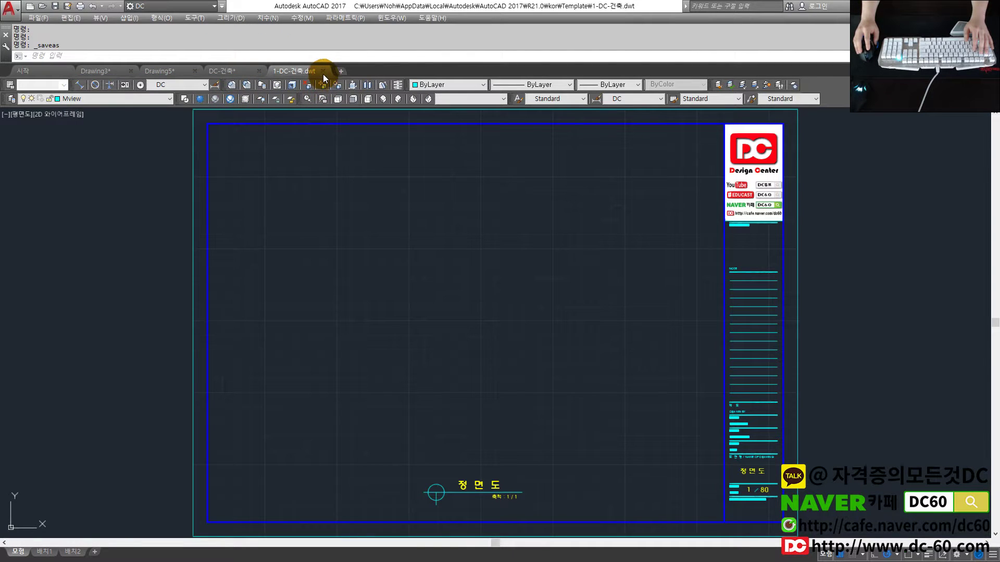
click(44, 18)
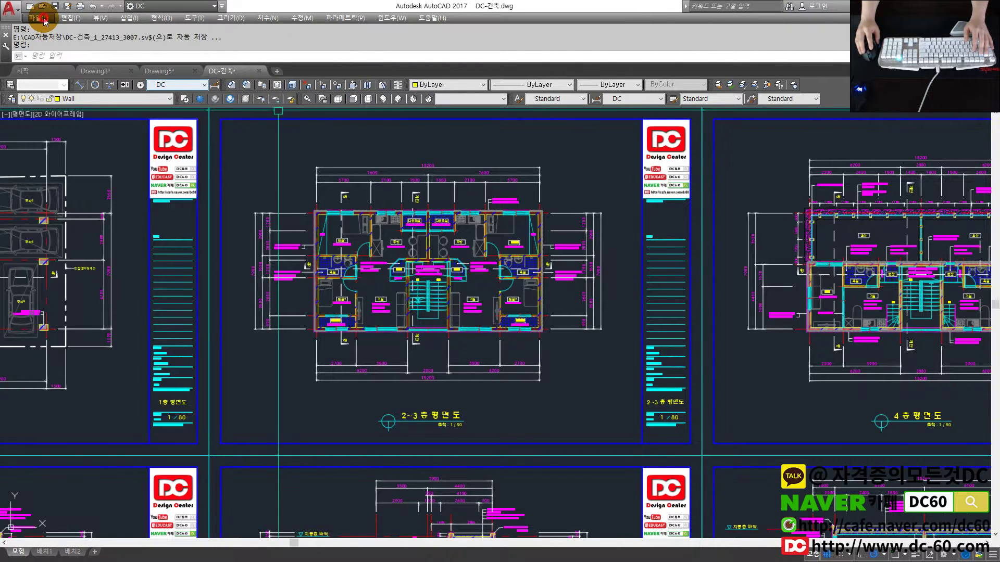
Start Drawing7 from the updated 1-DC-건축.dwt template and inspect its 축척 : 1 / 1 note.
click(44, 23)
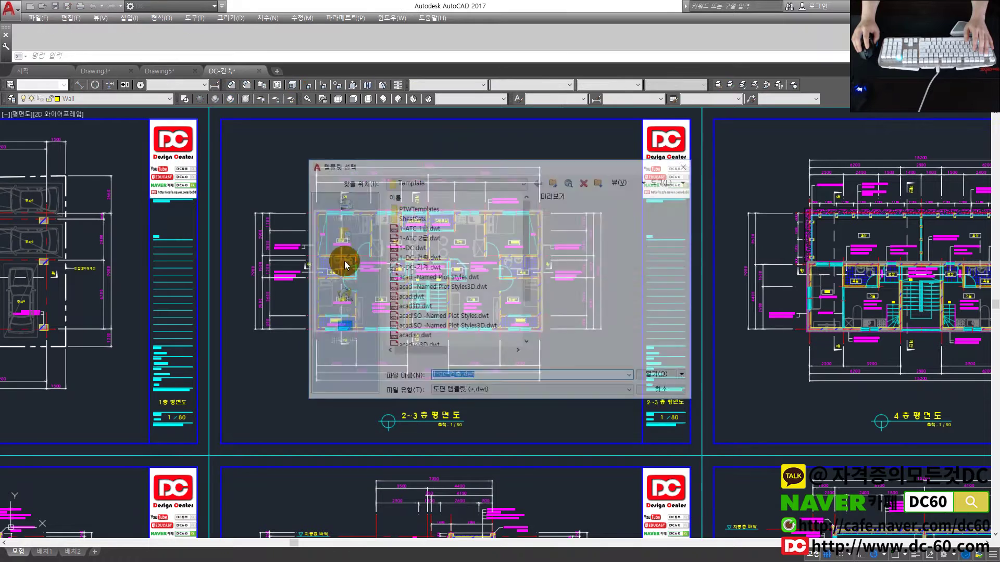
double_click(436, 259)
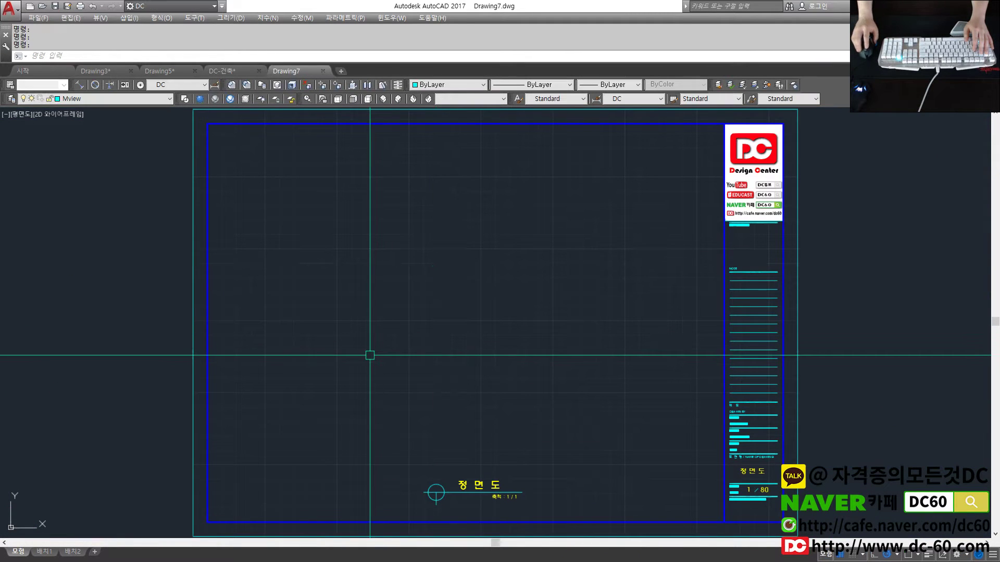
scroll(407, 342, down, 2)
scroll(428, 350, up, 2)
scroll(428, 350, down, 2)
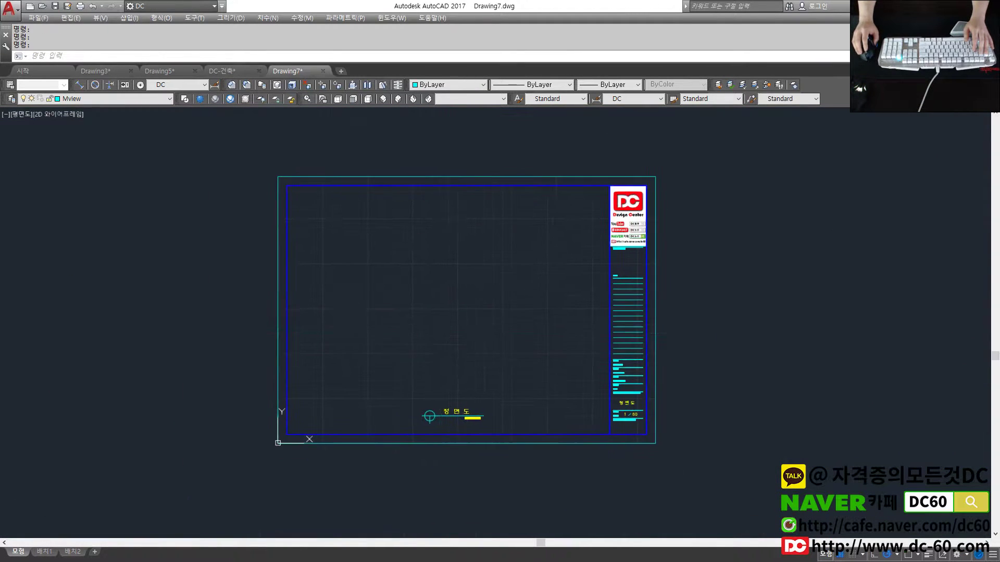
scroll(428, 420, up, 2)
scroll(428, 420, up, 4)
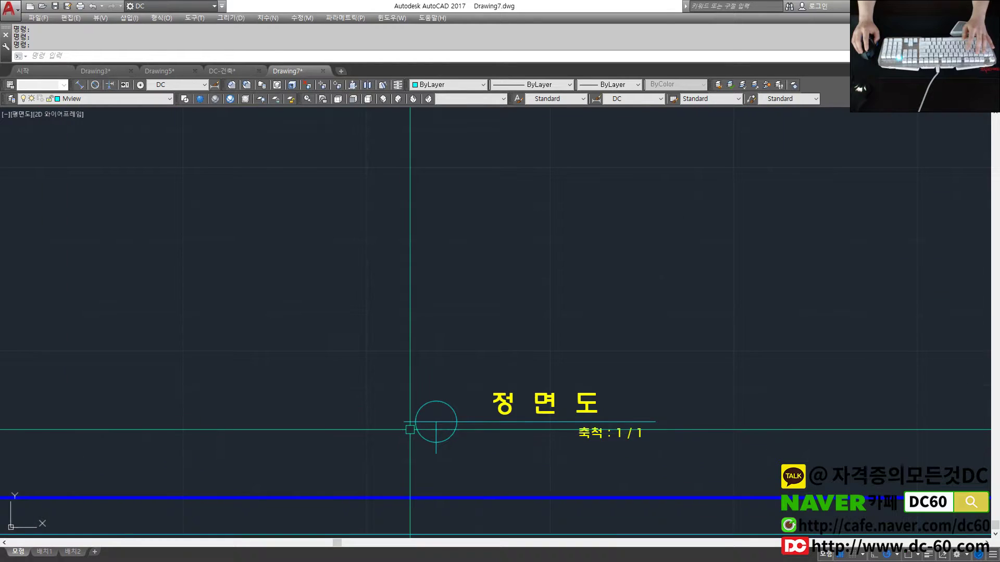
scroll(410, 430, down, 4)
scroll(446, 413, down, 1)
scroll(463, 431, up, 6)
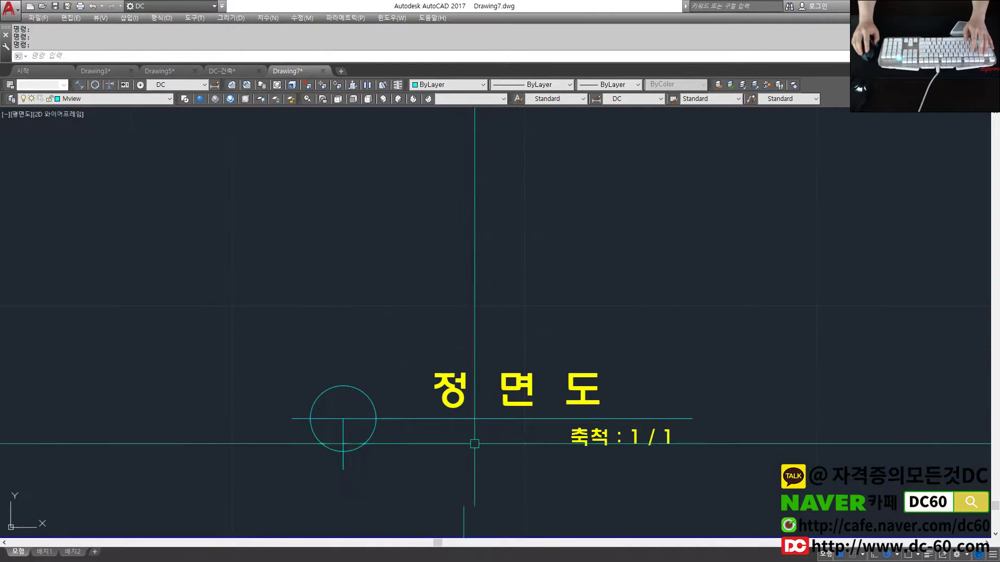
click(463, 432)
key(Escape)
scroll(244, 279, down, 6)
Add a 420 dimension across the frame's top edge, then erase it.
text(w)
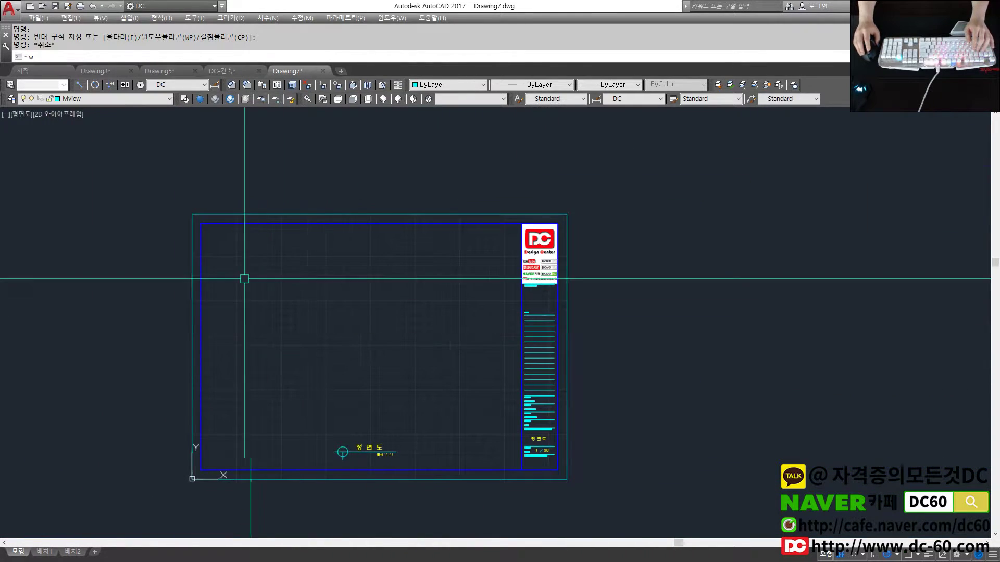
key(Return)
key(F3)
click(192, 214)
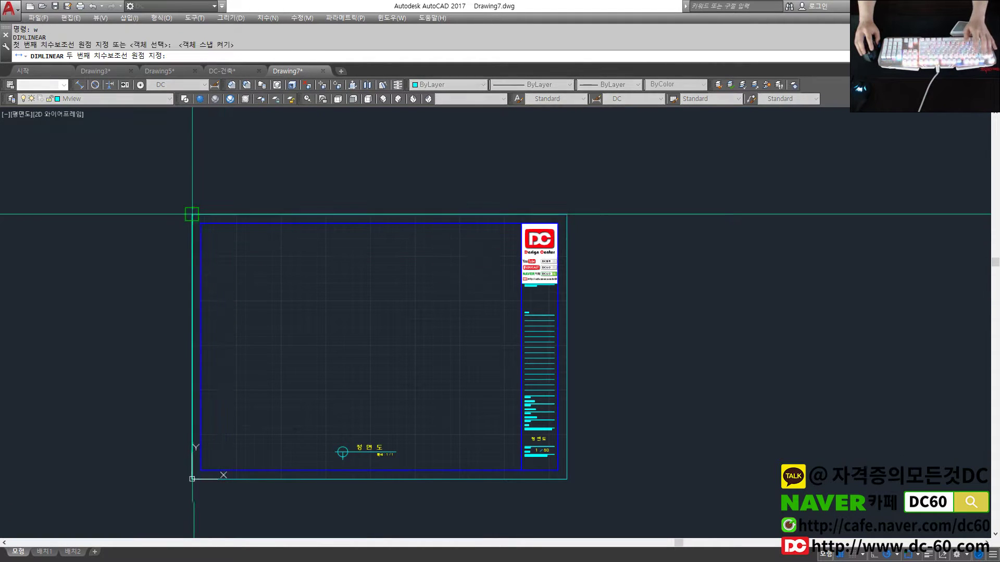
click(566, 214)
click(415, 175)
scroll(386, 169, up, 5)
scroll(383, 166, down, 5)
text(e)
key(Return)
click(404, 174)
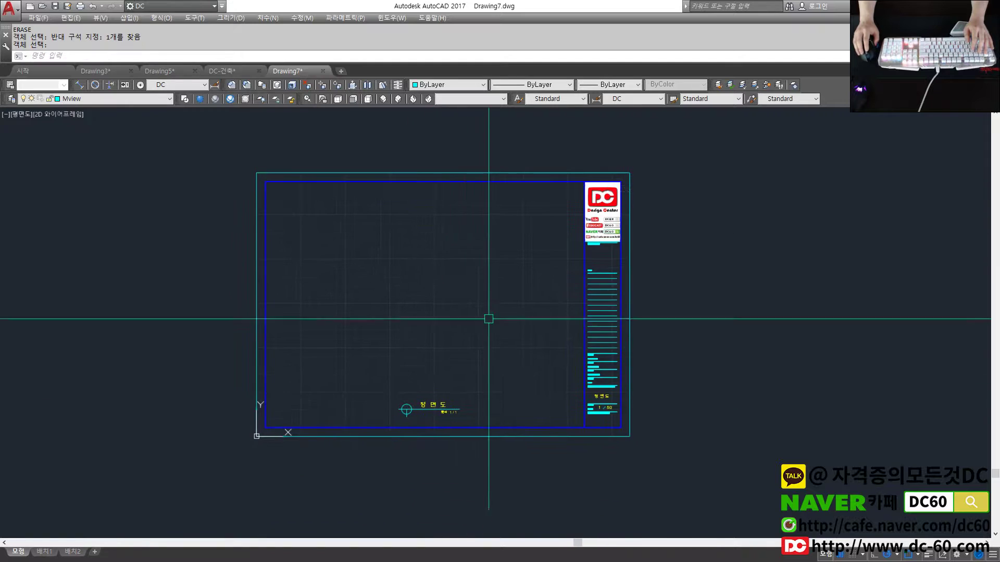
scroll(424, 417, up, 6)
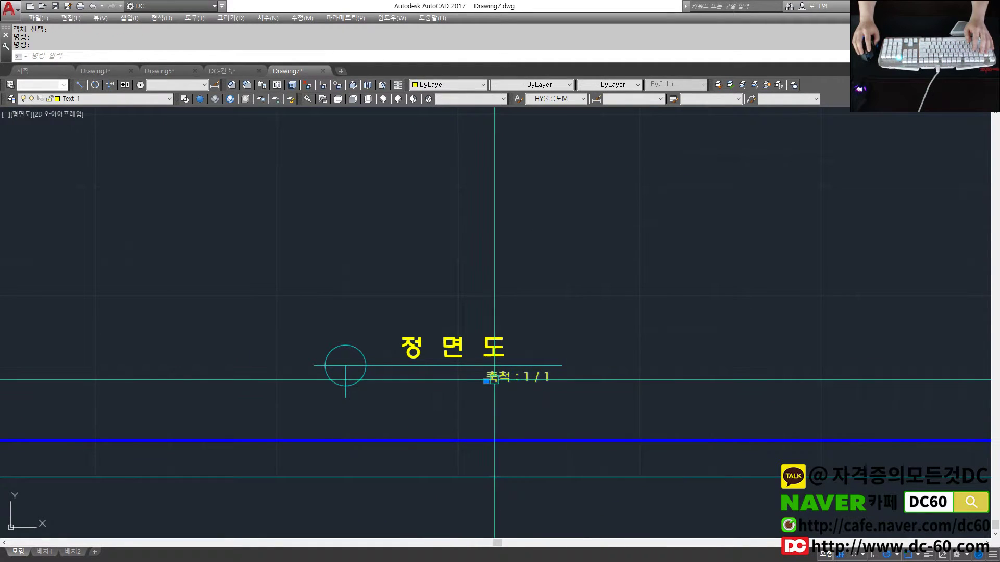
Open the 축척 : 1 / 1 scale text for editing and leave it unchanged.
double_click(520, 378)
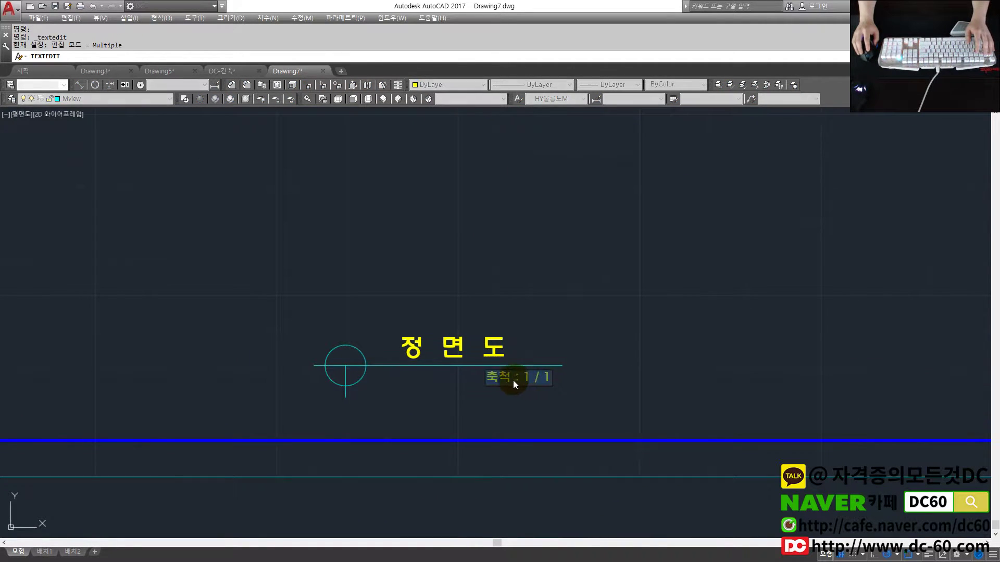
key(Return)
key(Escape)
key(Escape)
scroll(531, 286, down, 5)
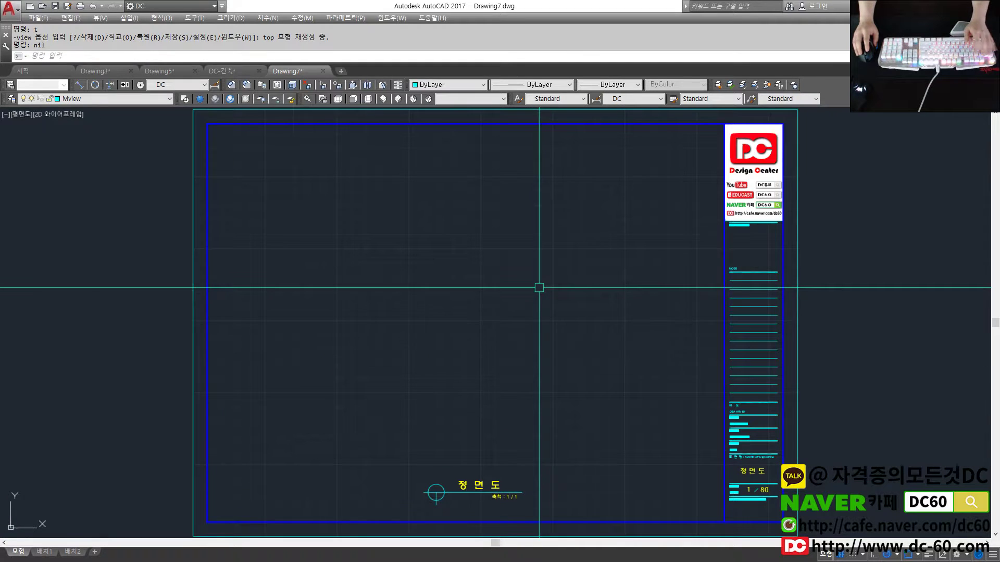
scroll(518, 442, up, 5)
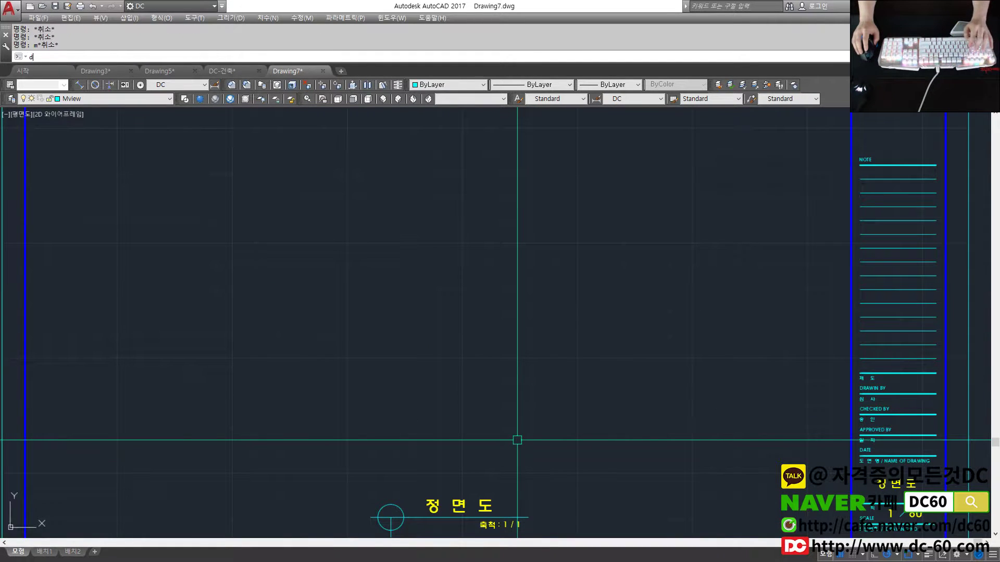
Try adding a new single-line '축척' text below the title block, then abandon it.
text(t)
key(Return)
click(508, 403)
key(Return)
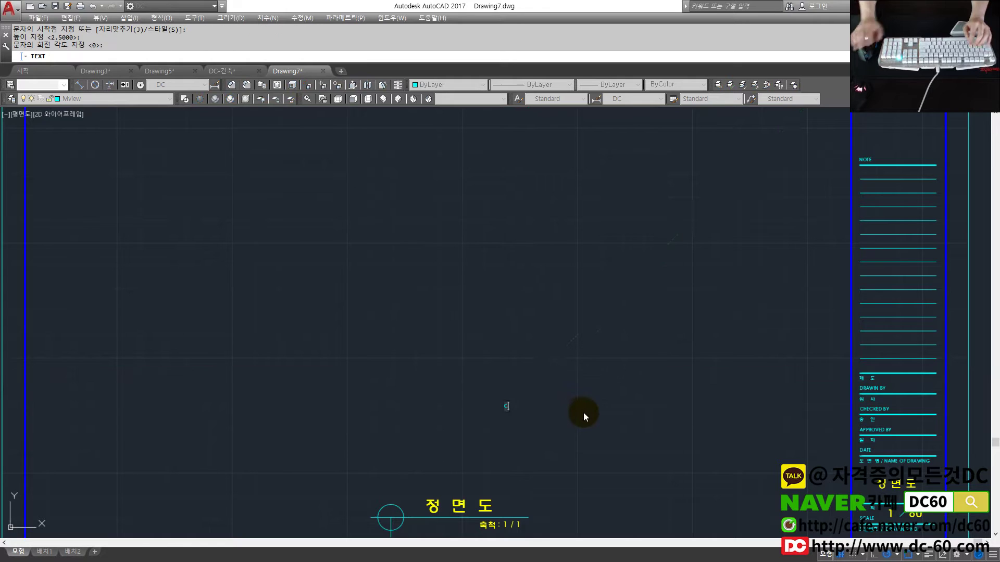
text(축척)
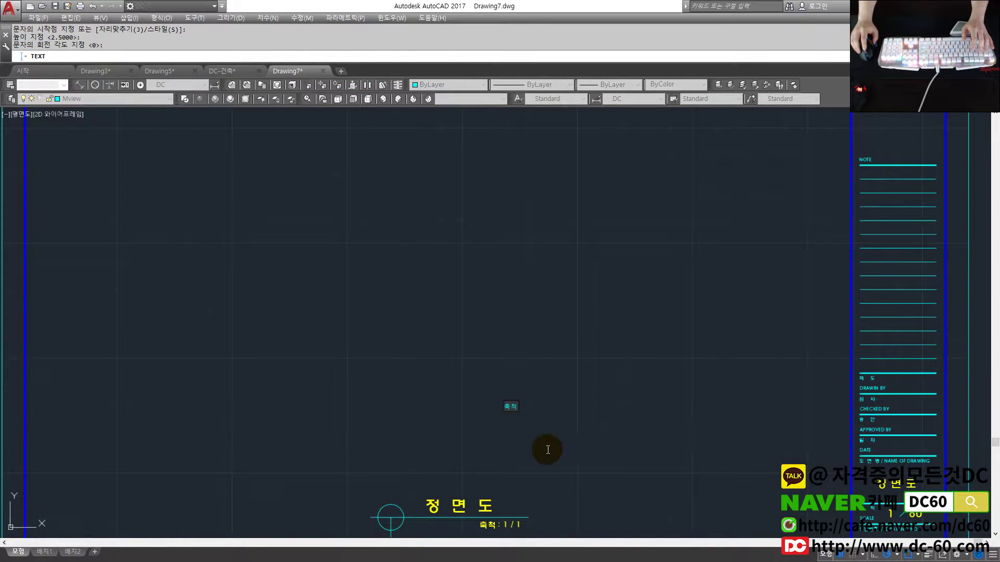
key(Escape)
scroll(534, 406, down, 5)
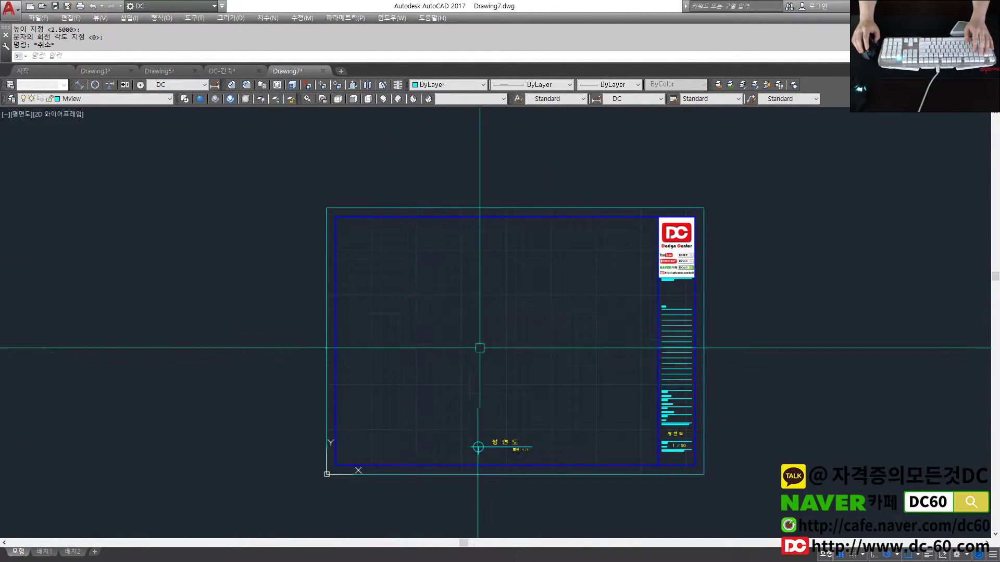
scroll(498, 429, up, 2)
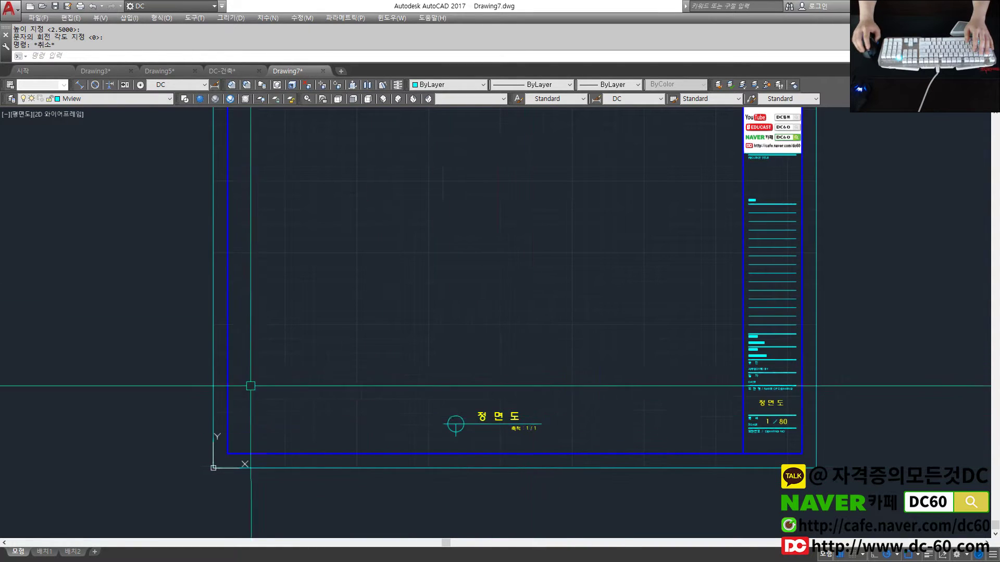
scroll(251, 387, down, 2)
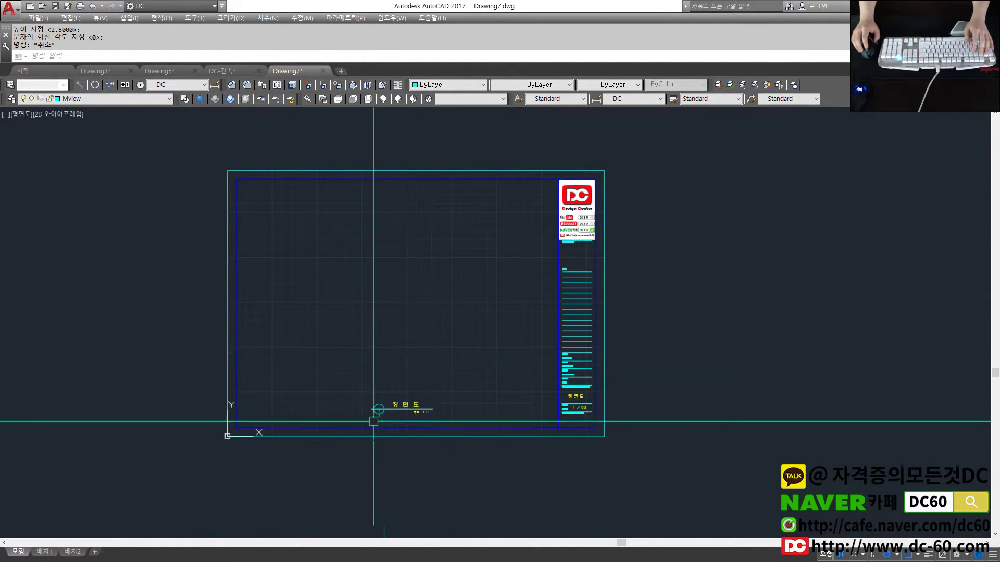
scroll(390, 361, down, 2)
scroll(362, 328, up, 2)
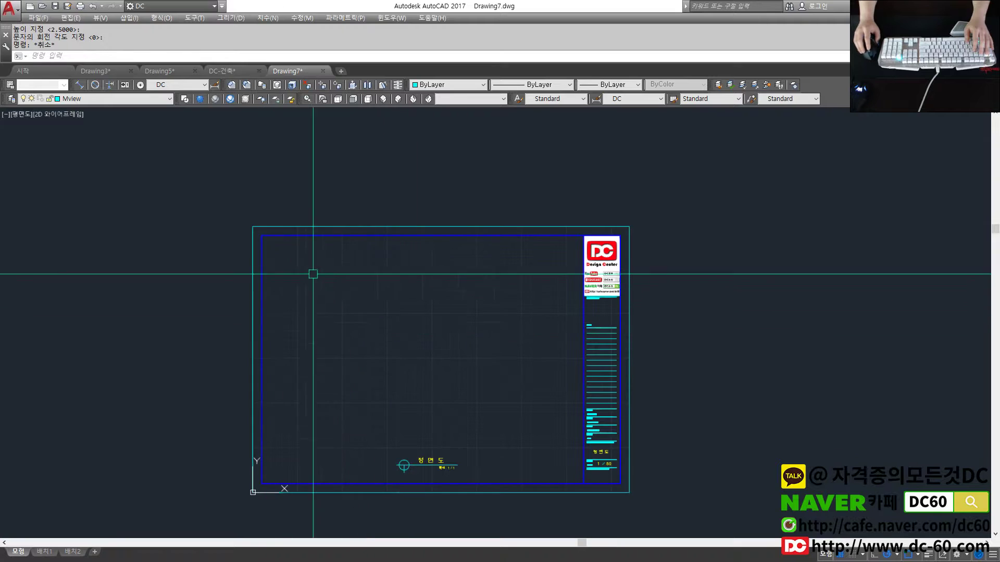
scroll(331, 333, down, 2)
Draw a 3000-unit trial line and cancel the stray commands that follow.
text(l)
key(Return)
click(332, 364)
text(3000)
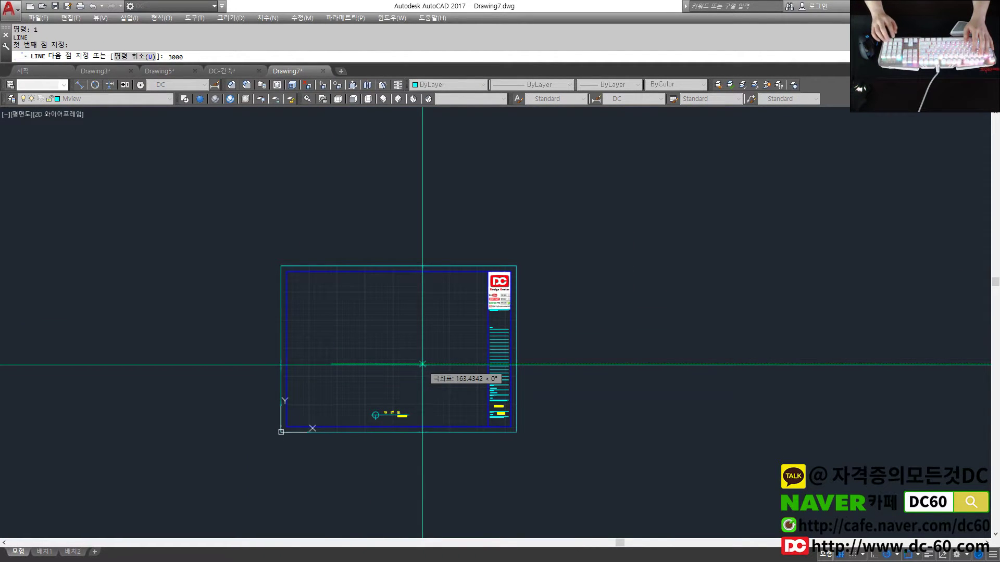
key(Return)
key(Return)
scroll(455, 341, down, 2)
scroll(436, 343, down, 2)
scroll(471, 354, down, 1)
scroll(331, 333, up, 3)
text(ㄷ)
key(BackSpace)
key(space)
scroll(371, 395, up, 3)
key(Escape)
key(Escape)
text(ㄷ)
key(Return)
scroll(463, 378, down, 2)
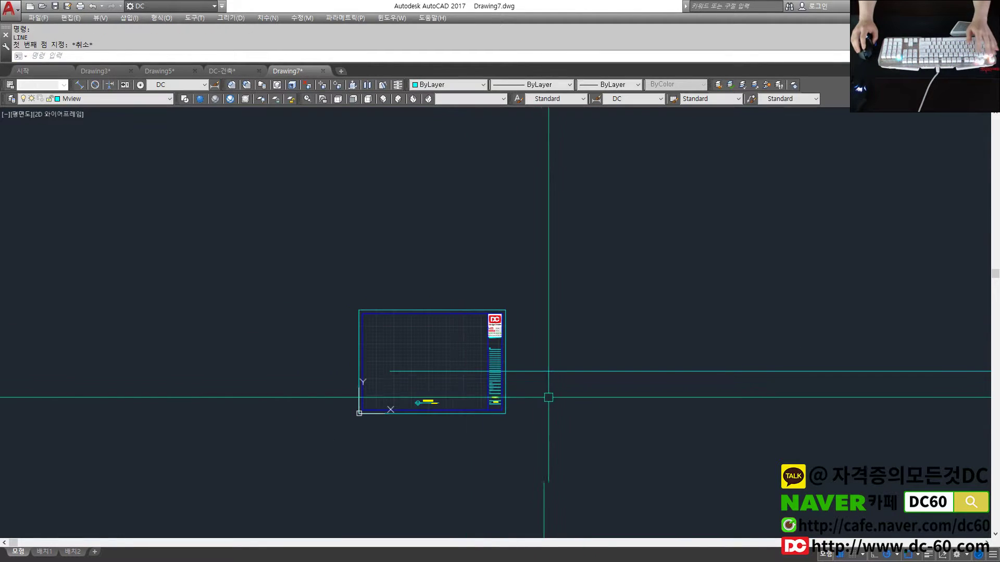
key(Escape)
key(Escape)
Erase the trial 3000 line with a window selection.
text(ee)
key(Return)
click(583, 401)
click(558, 339)
key(Return)
scroll(444, 373, up, 4)
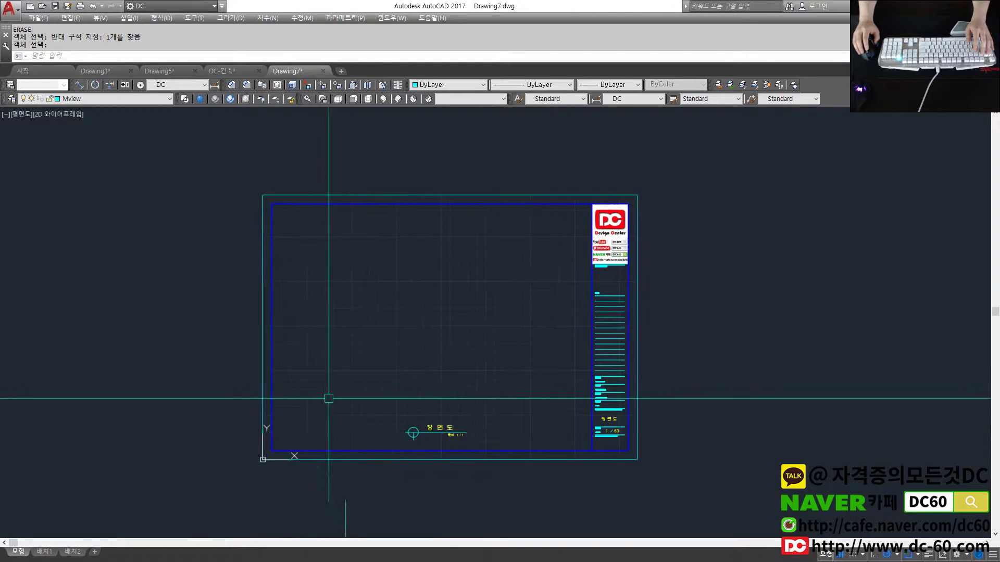
scroll(430, 285, down, 2)
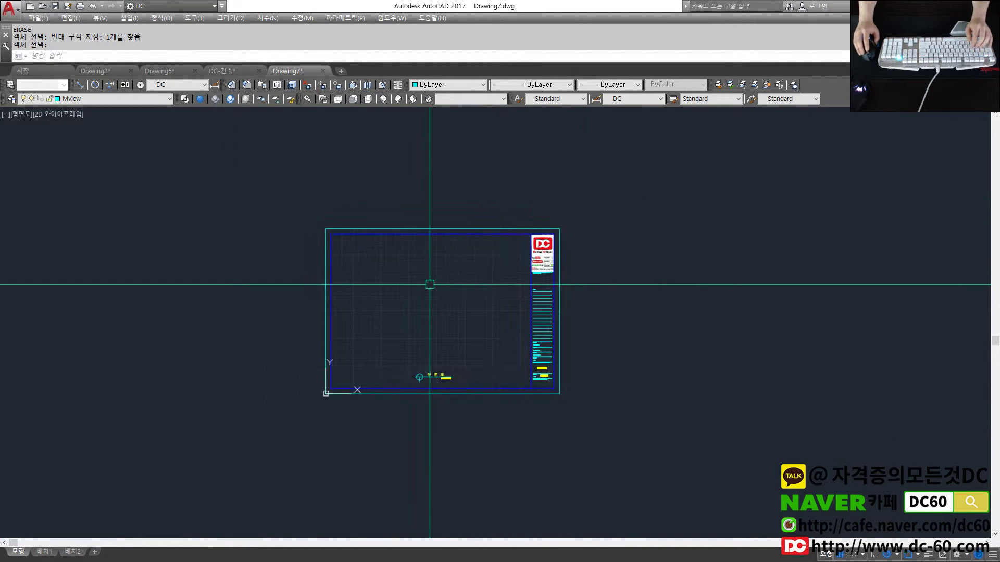
middle_drag(430, 285, 433, 293)
Scale the eight title-block objects by 80 about the frame's lower-left corner, then zoom all.
text(sc)
key(Return)
click(656, 452)
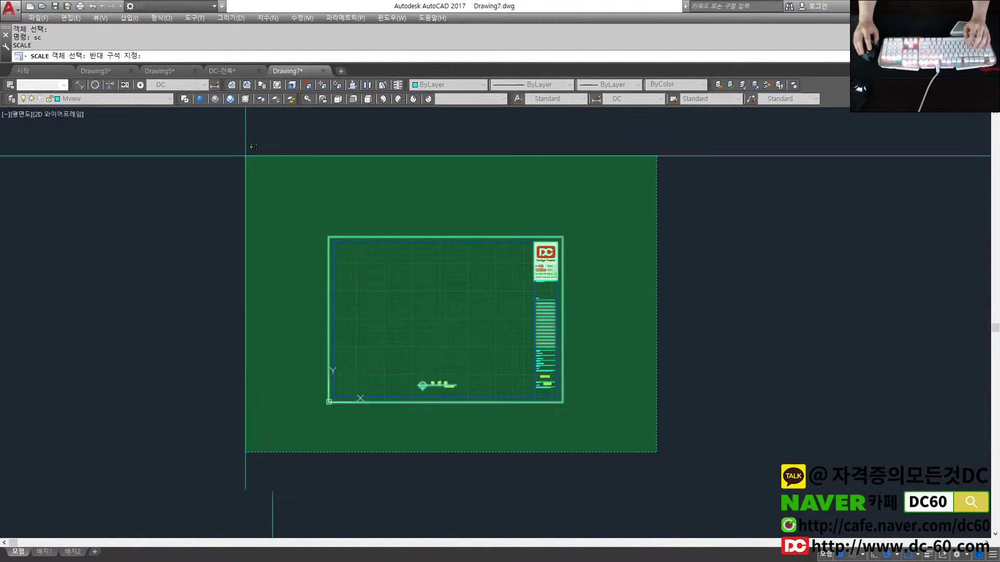
click(236, 147)
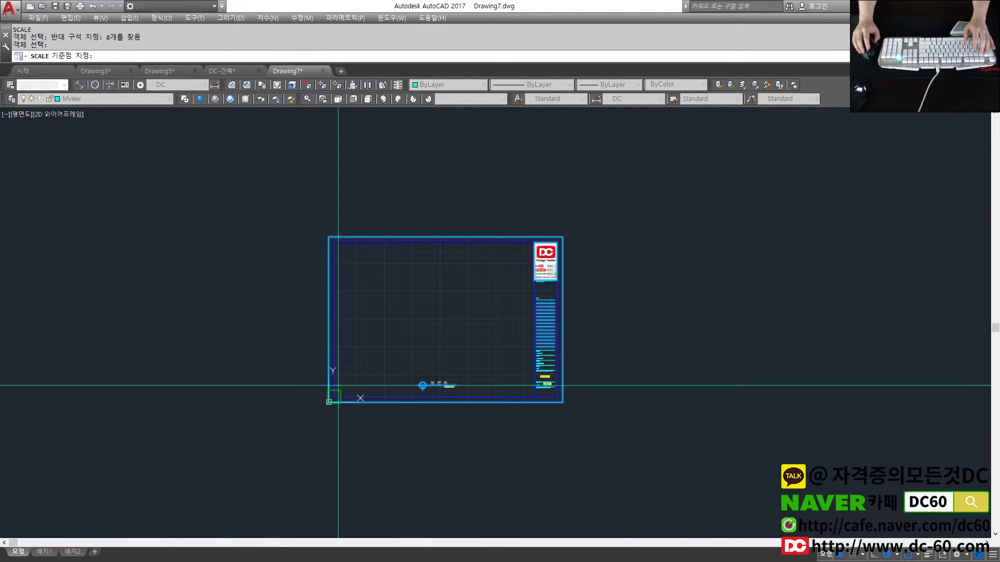
click(328, 402)
text(80)
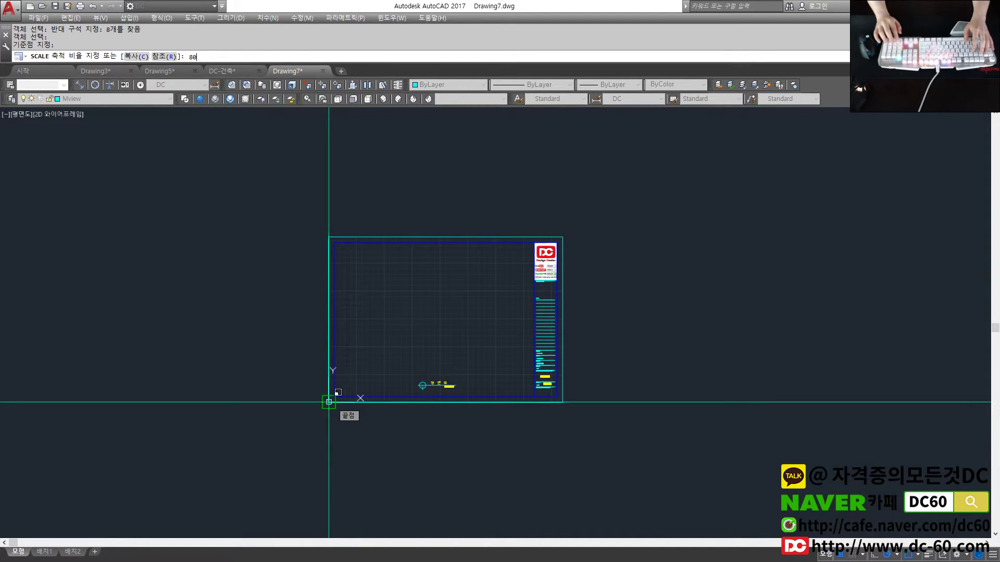
key(Return)
scroll(441, 320, down, 3)
scroll(441, 319, down, 2)
scroll(441, 320, down, 1)
text(z)
key(Return)
text(a)
key(Return)
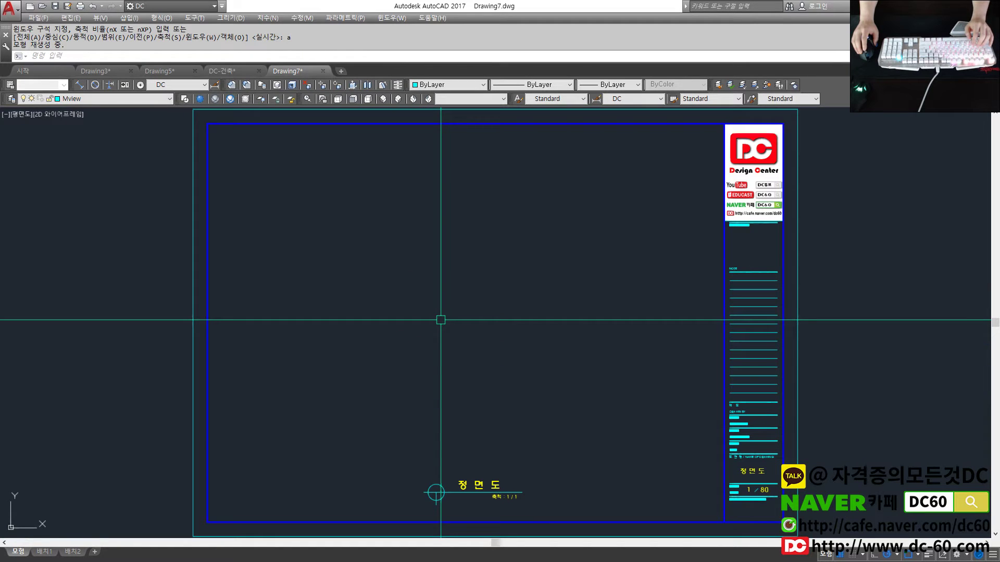
Draw a 3000-long line inside the enlarged frame.
middle_drag(438, 321, 344, 310)
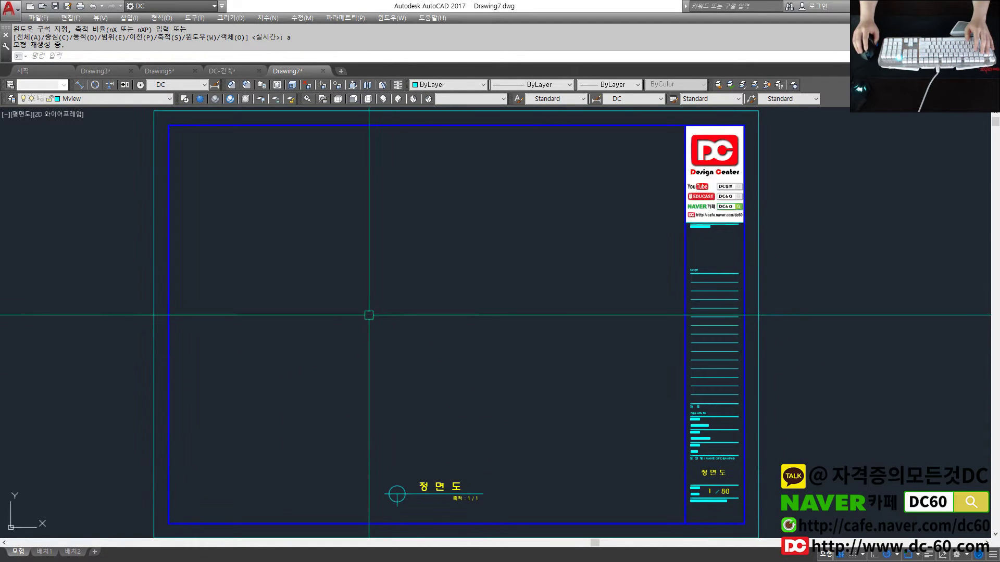
text(l)
key(Return)
click(310, 284)
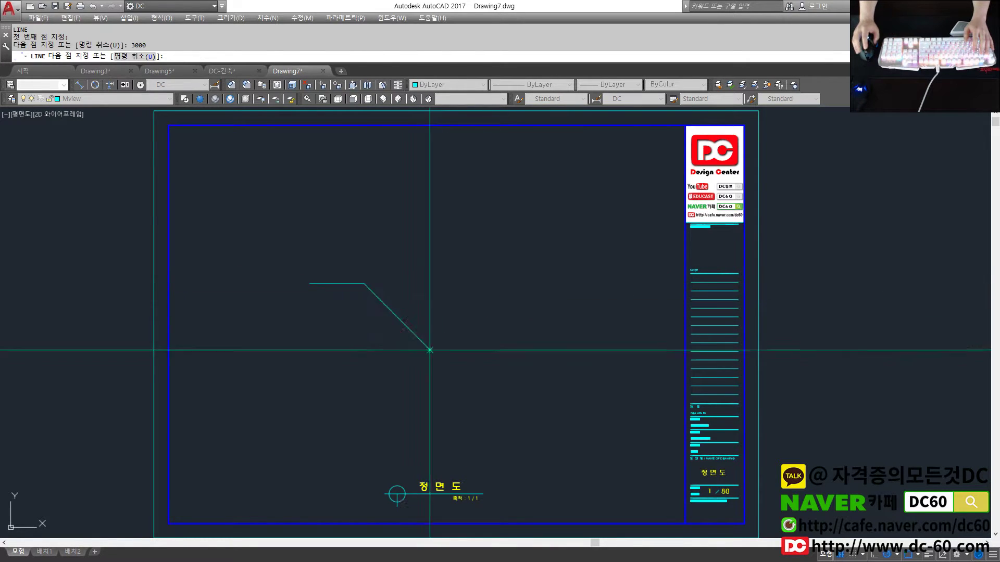
key(Return)
scroll(350, 306, up, 2)
scroll(335, 286, down, 3)
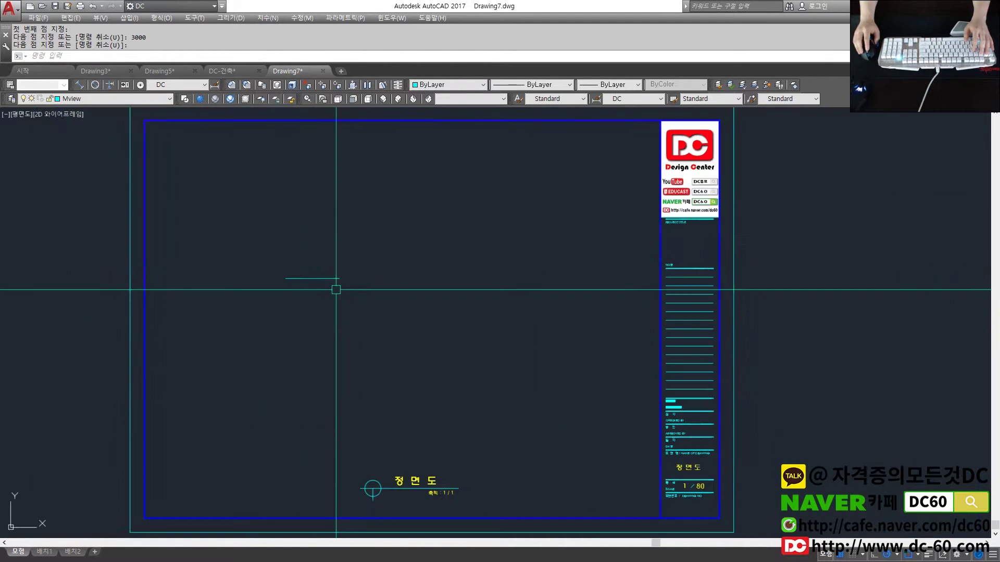
scroll(324, 280, up, 5)
scroll(325, 280, down, 3)
Add a 3000 linear dimension above the line and open the Dimension Style Manager.
text(w)
key(Return)
scroll(247, 268, up, 1)
click(259, 284)
click(303, 284)
click(304, 264)
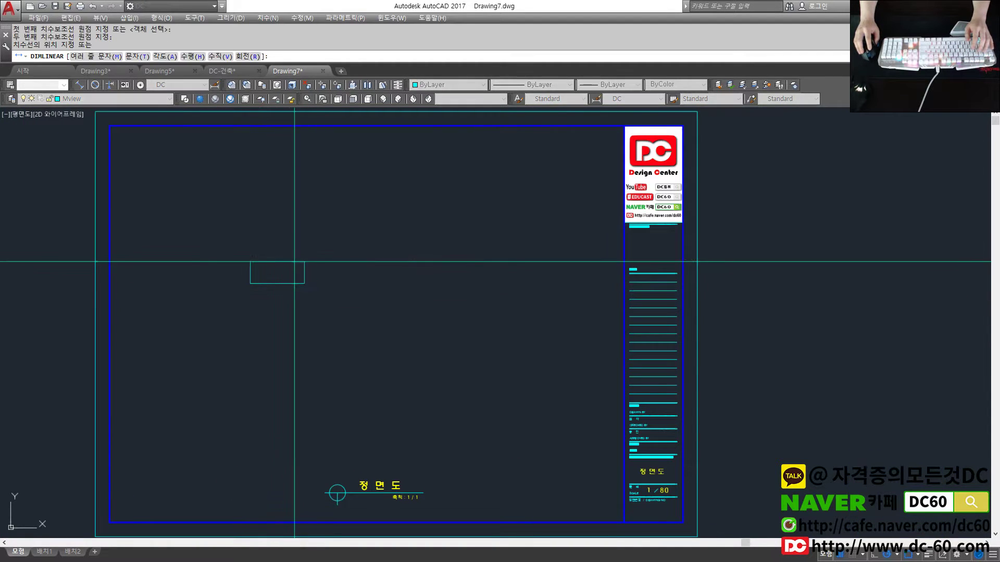
scroll(303, 264, up, 5)
scroll(297, 271, up, 5)
scroll(303, 264, up, 3)
scroll(303, 264, down, 5)
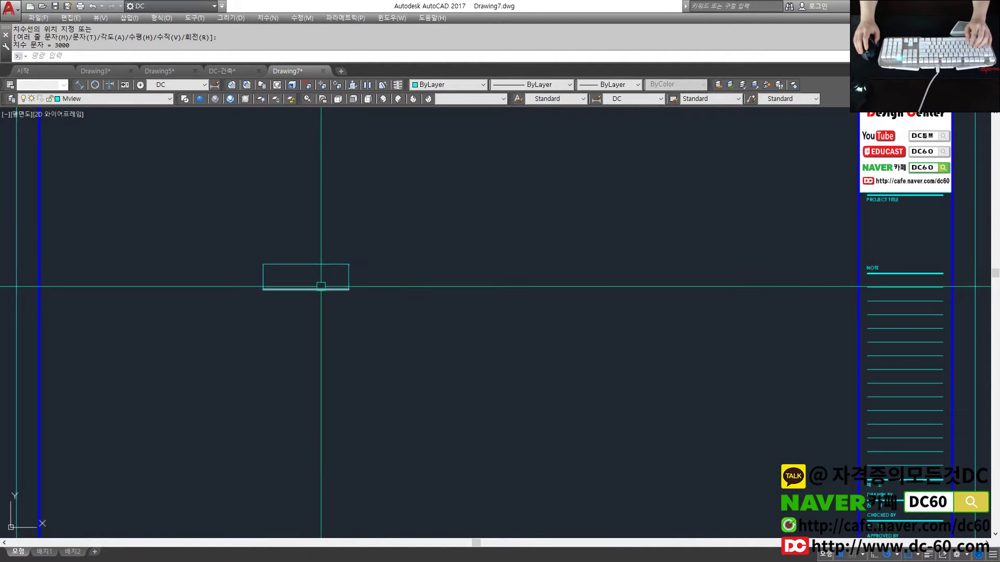
scroll(319, 285, down, 4)
text(ds)
key(Return)
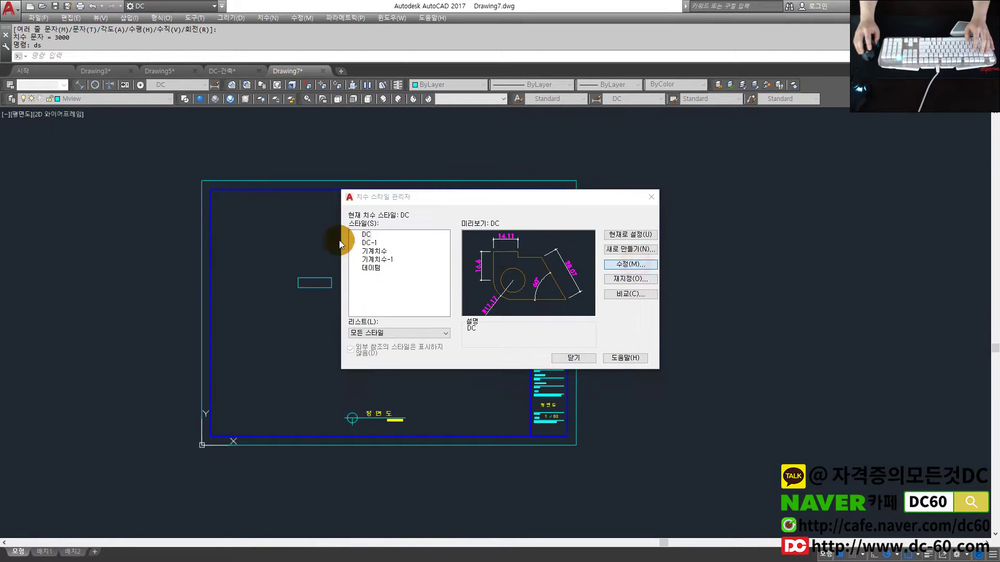
Set the DC dimension style's overall scale to 80 and close the style dialogs.
click(630, 264)
text(80)
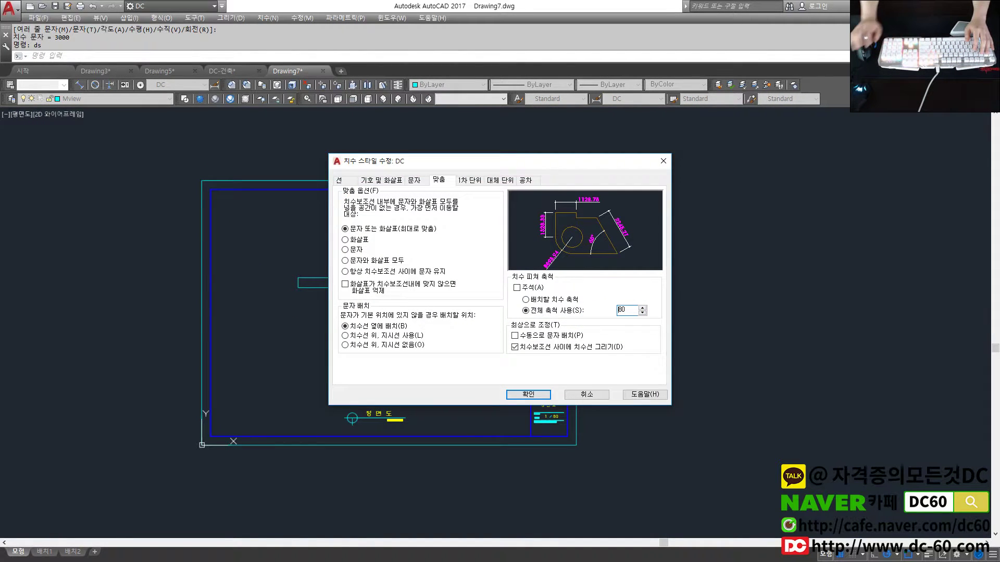
click(532, 400)
click(585, 346)
Erase the small 3000 test dimension.
scroll(447, 234, up, 5)
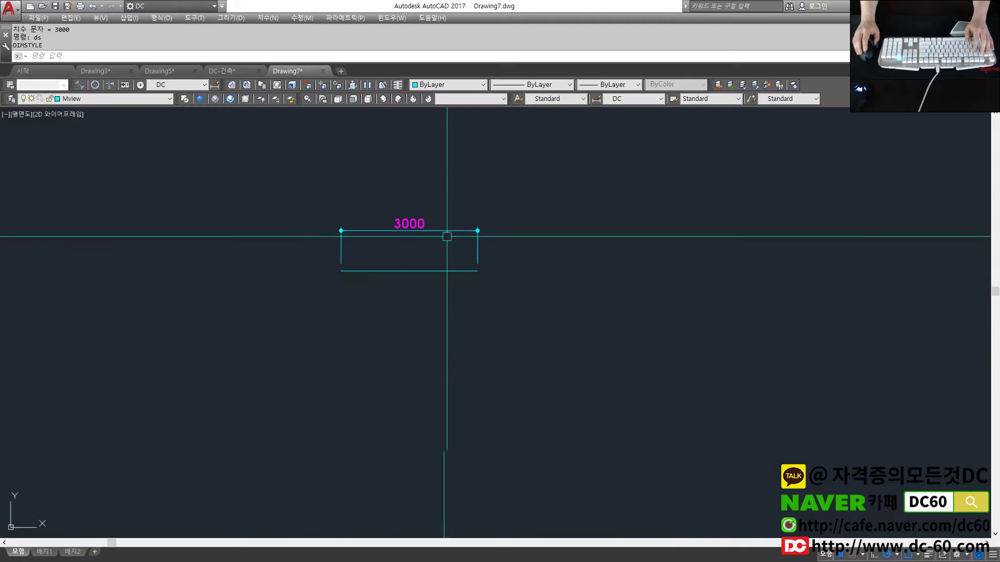
scroll(432, 234, down, 3)
scroll(432, 234, down, 3)
text(e)
key(Return)
drag(411, 225, 443, 243)
key(Return)
scroll(443, 323, up, 8)
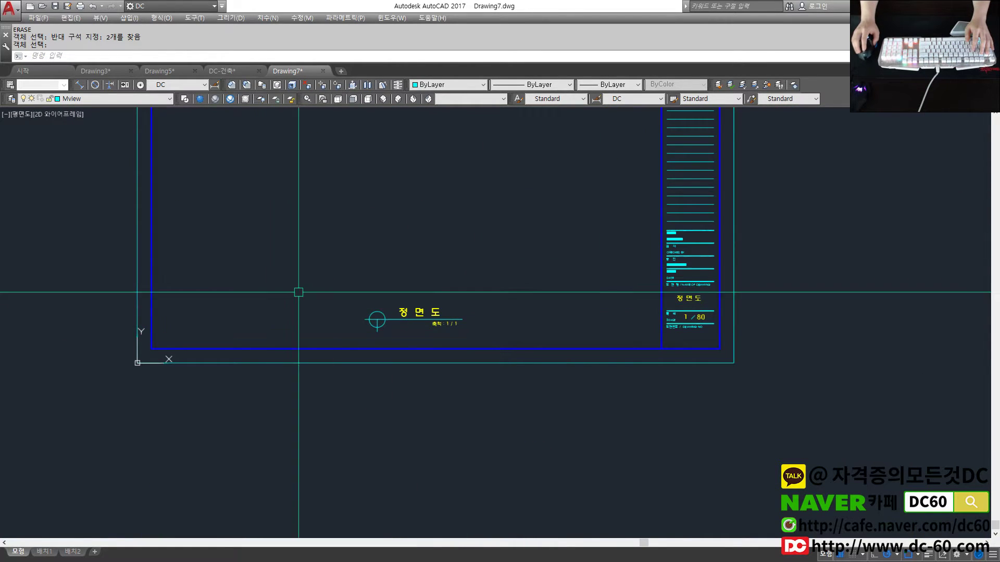
key(Return)
Edit the scale note under the 정면도 title to read 축척 : 1 / 80.
click(445, 402)
click(478, 402)
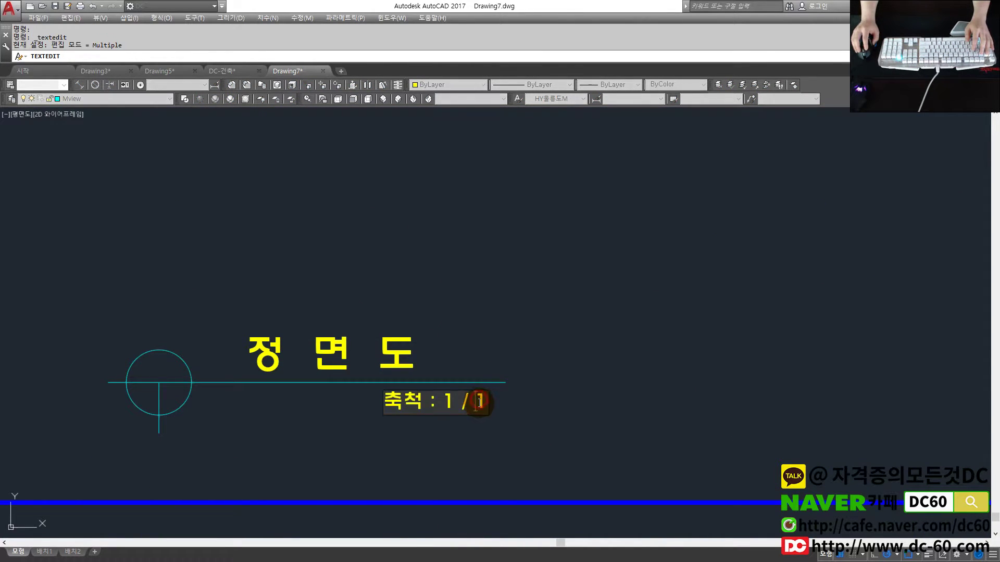
click(476, 401)
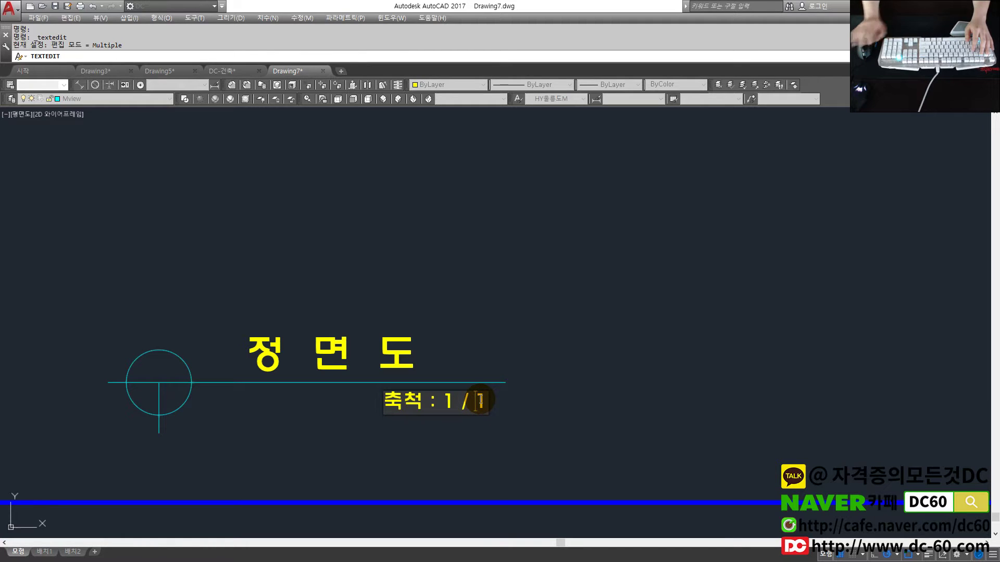
text(80)
key(Escape)
key(Escape)
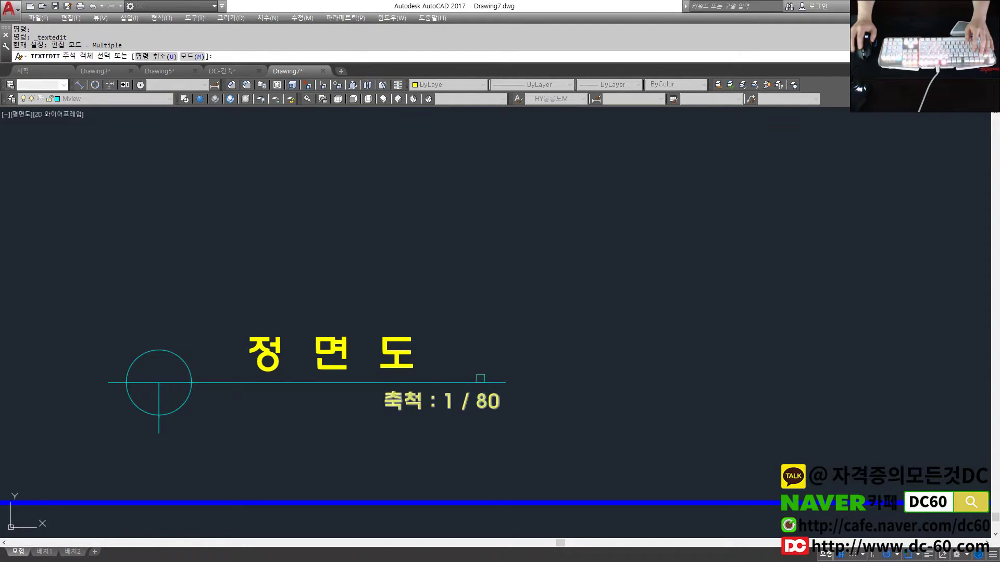
scroll(480, 374, down, 5)
click(232, 72)
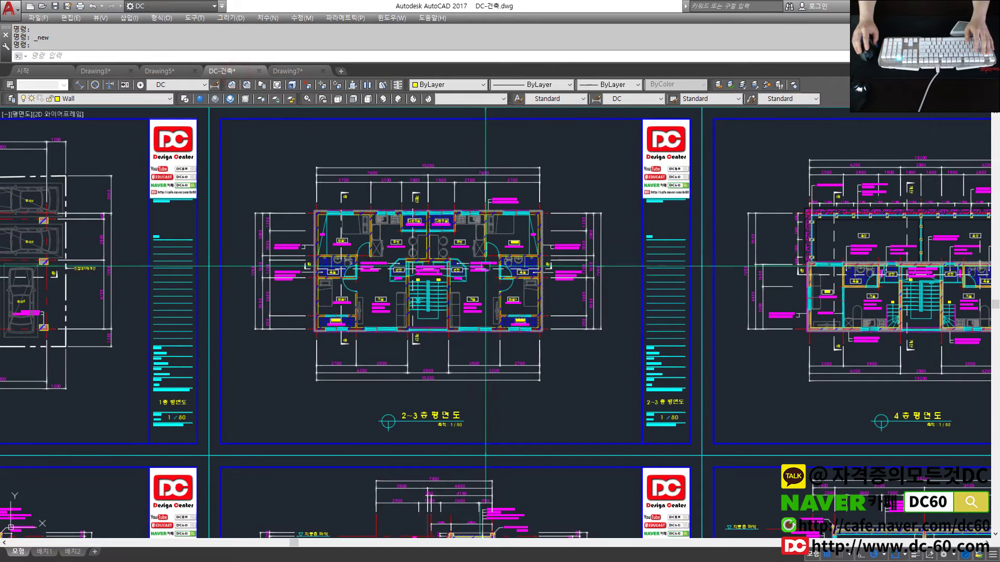
Copy the 2~3층 floor plan from DC-건축 and paste it inside Drawing7's sheet frame.
click(620, 424)
click(247, 148)
key(ctrl+c)
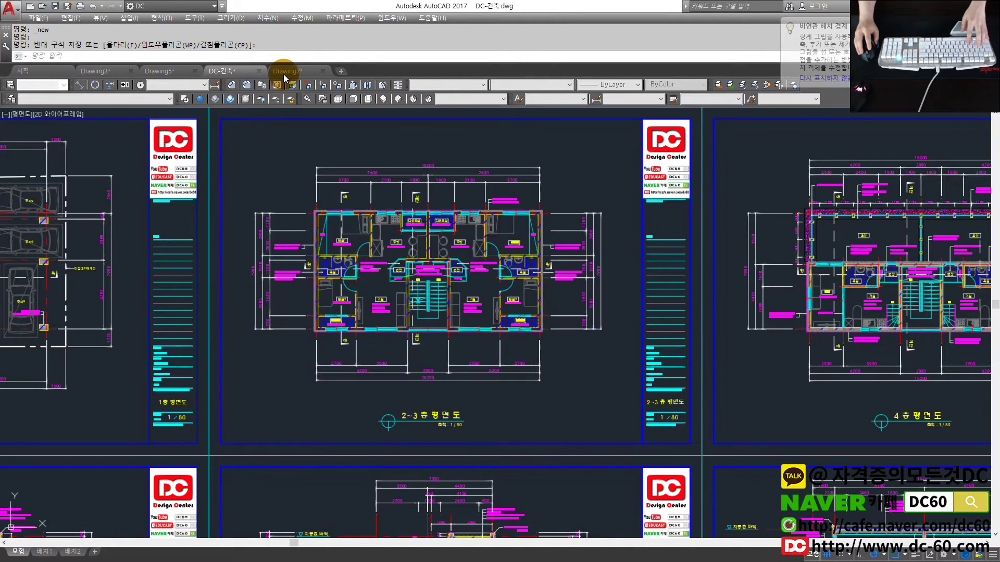
click(287, 71)
key(ctrl+v)
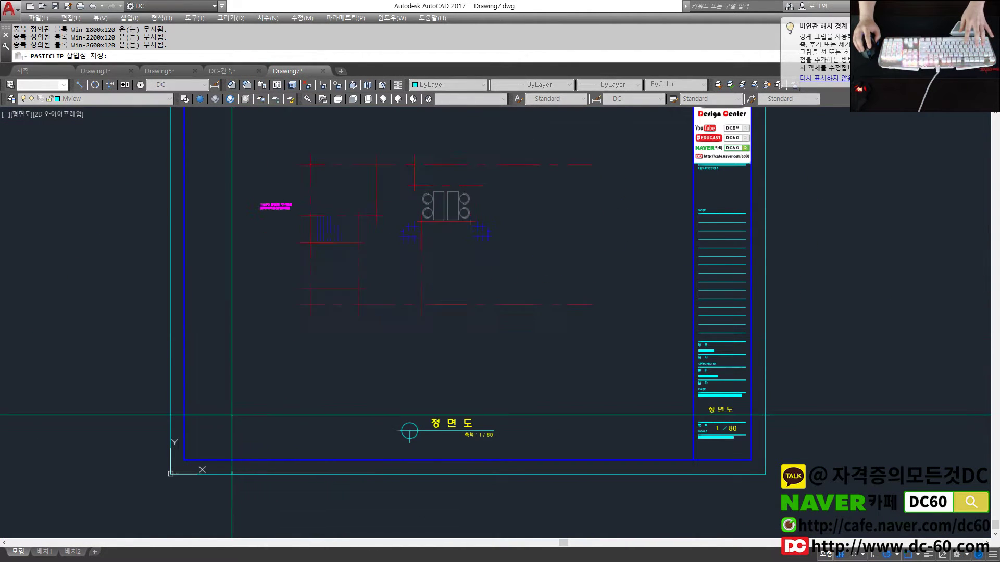
click(347, 384)
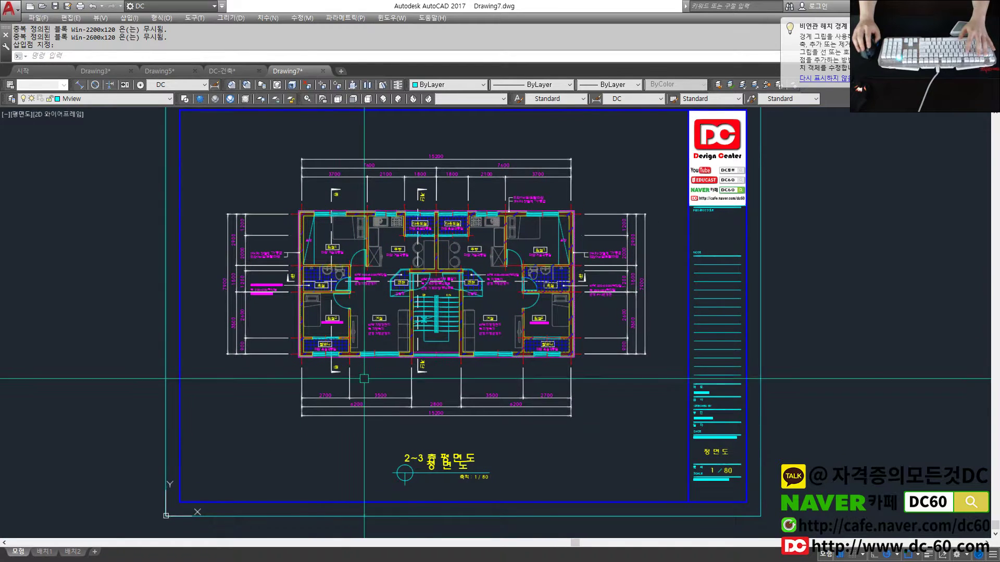
Zoom All to show the whole drawing with the pasted plan.
scroll(446, 286, down, 2)
scroll(456, 285, up, 2)
scroll(424, 314, down, 1)
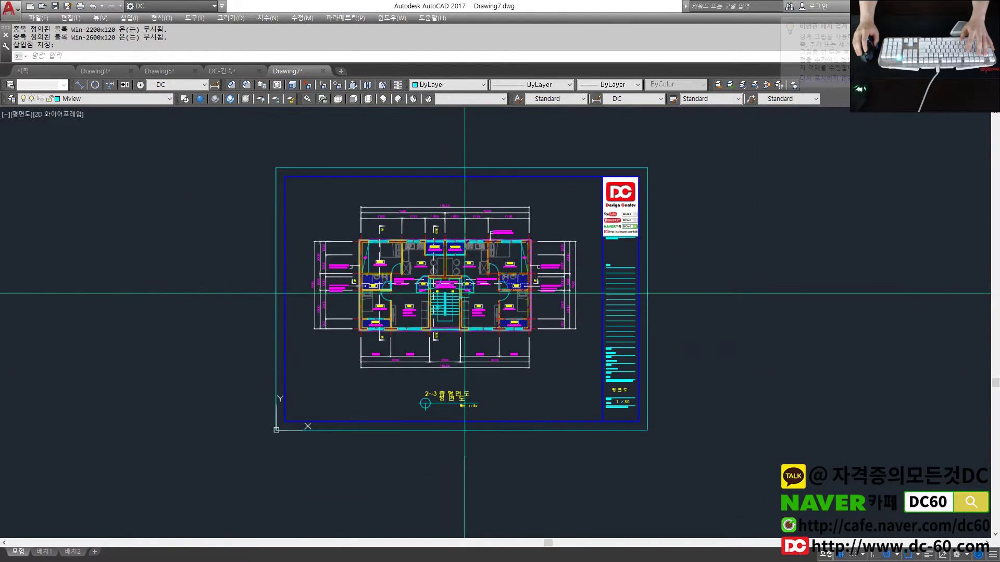
scroll(446, 330, down, 1)
text(z)
key(Return)
text(a)
key(Return)
Erase the pasted plan's duplicate 2~3층 평면도 title.
text(e)
key(Return)
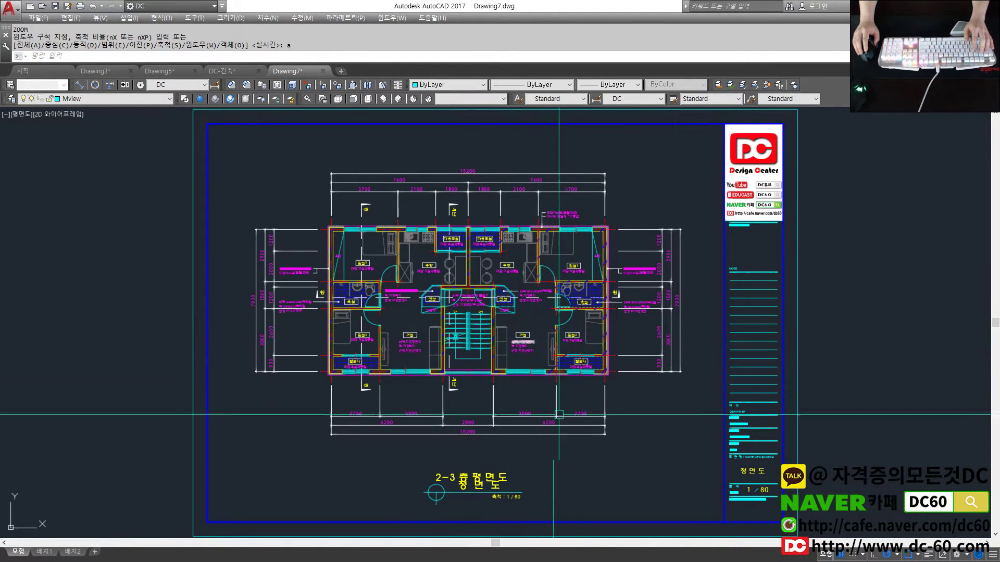
middle_drag(449, 341, 420, 296)
click(440, 432)
key(Return)
Look over the framed plan, then open the plot settings.
scroll(489, 466, up, 5)
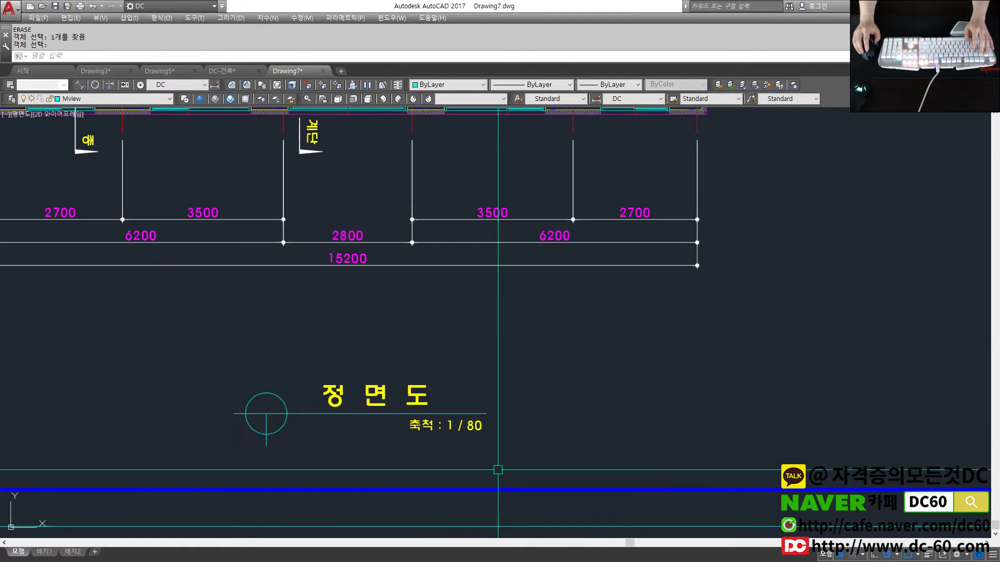
scroll(424, 422, down, 2)
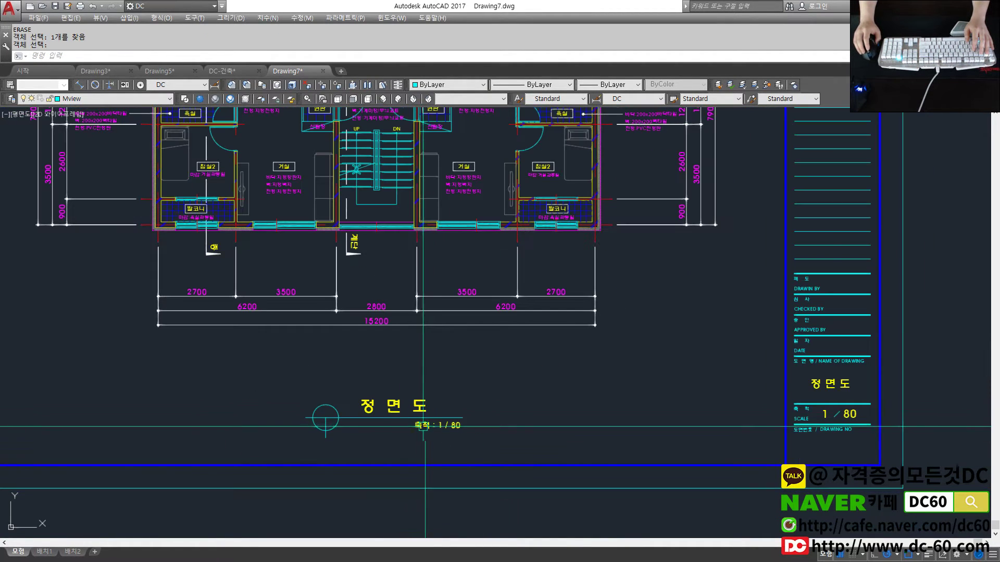
scroll(783, 435, up, 2)
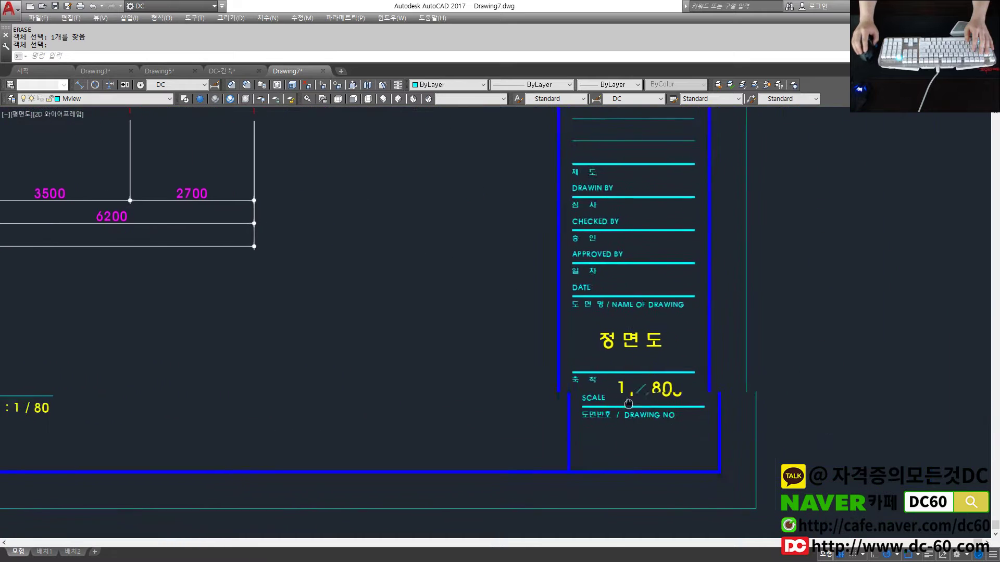
scroll(513, 365, down, 6)
scroll(513, 332, up, 2)
scroll(521, 348, down, 2)
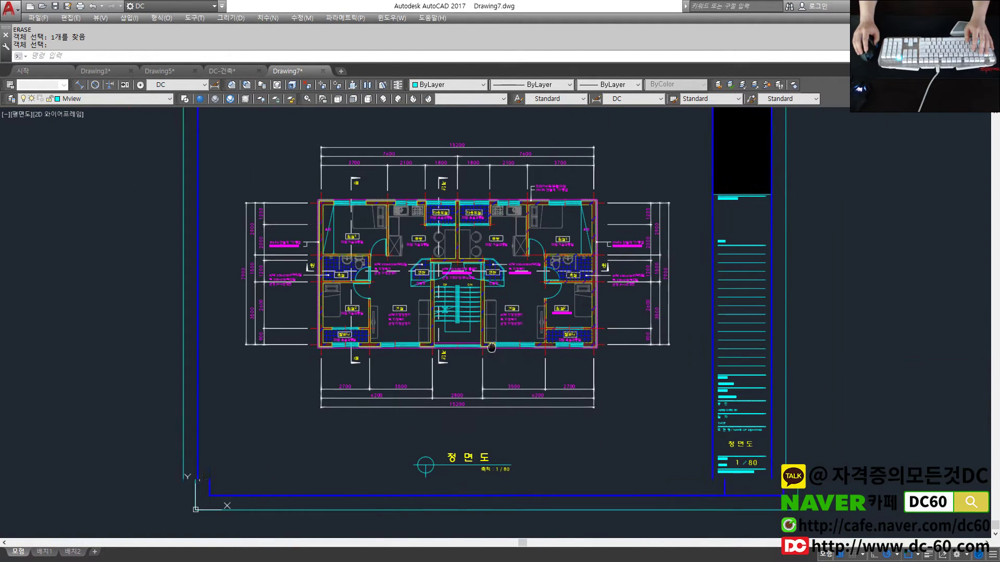
scroll(719, 359, up, 2)
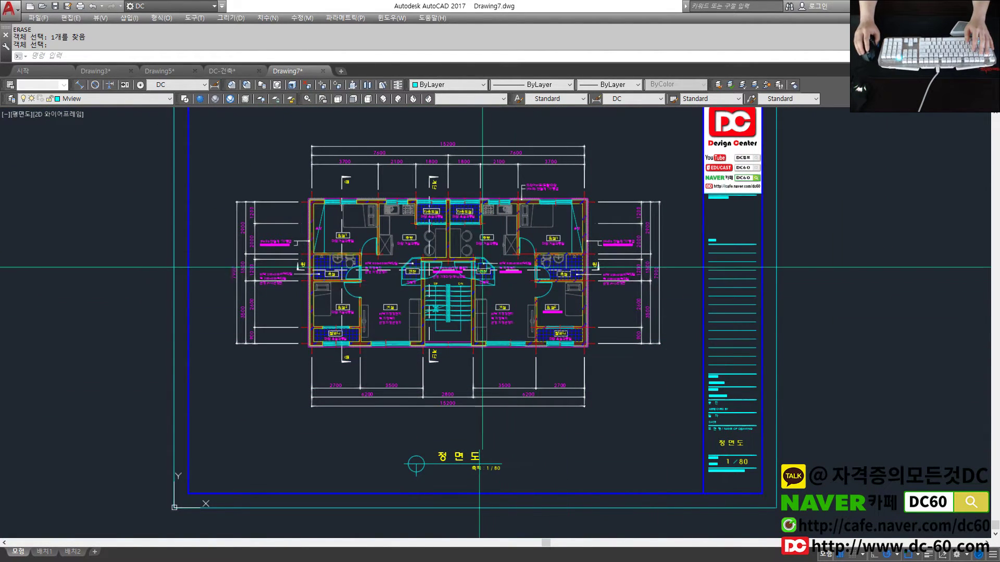
scroll(394, 414, down, 2)
scroll(397, 298, up, 2)
scroll(398, 298, down, 2)
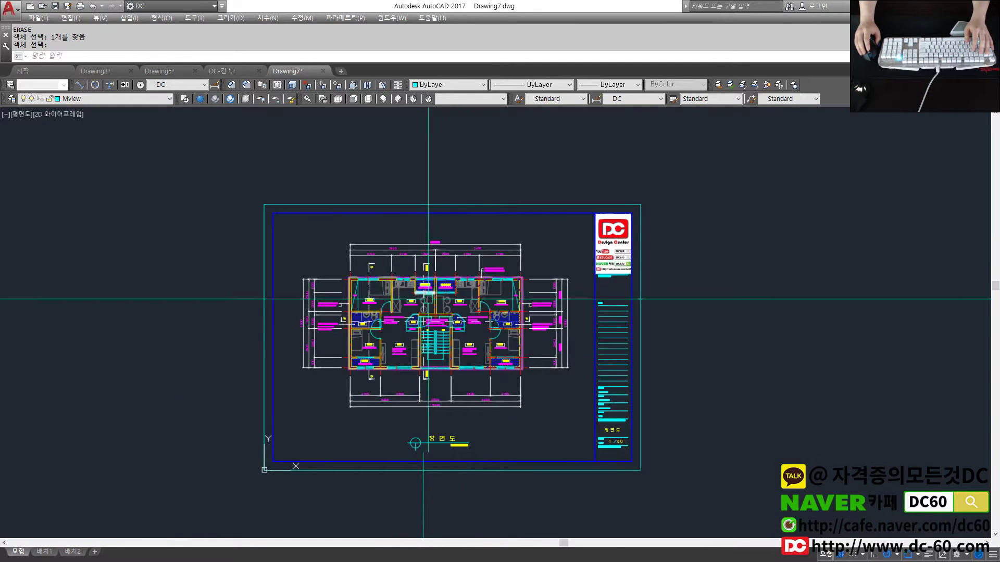
scroll(442, 316, up, 2)
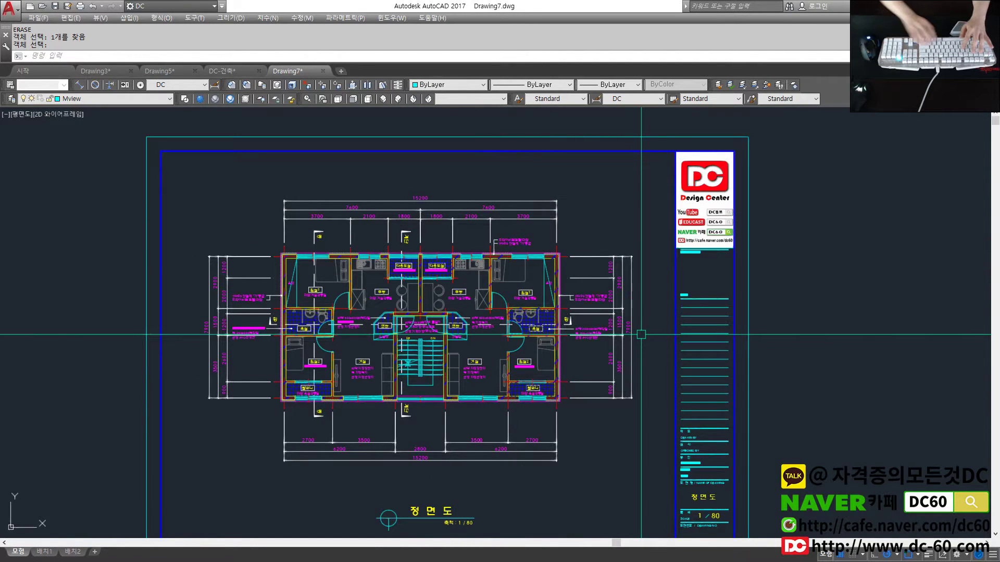
text(plot)
key(Return)
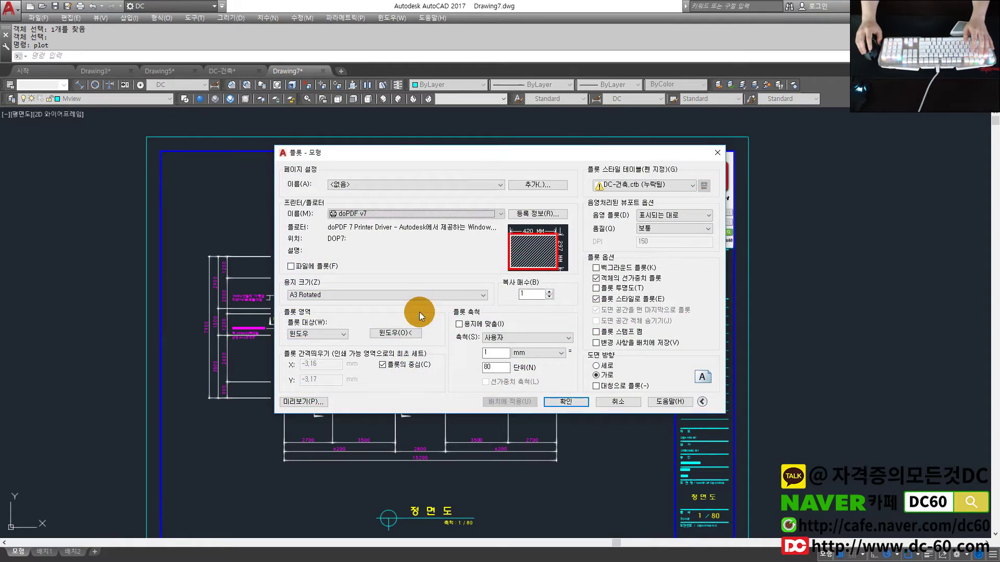
Check DC-건축.ctb in the Plot Style Table list, cancel plotting, and open the File menu.
click(630, 152)
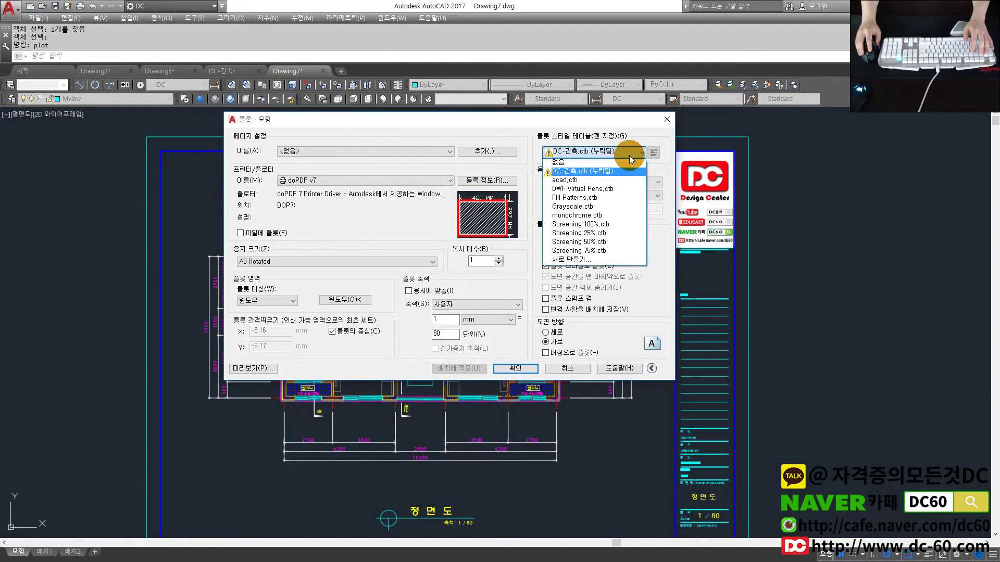
click(597, 180)
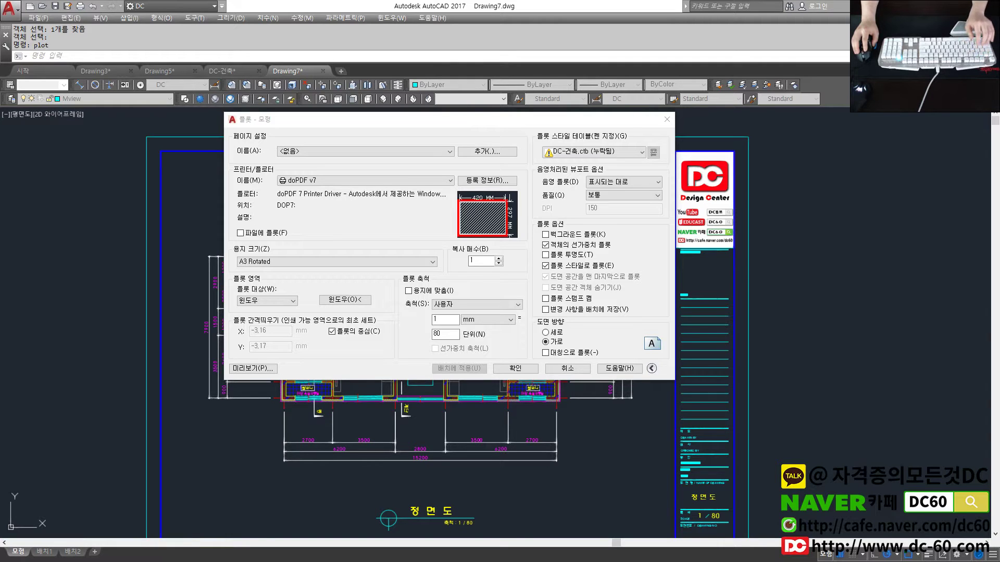
click(573, 368)
click(38, 17)
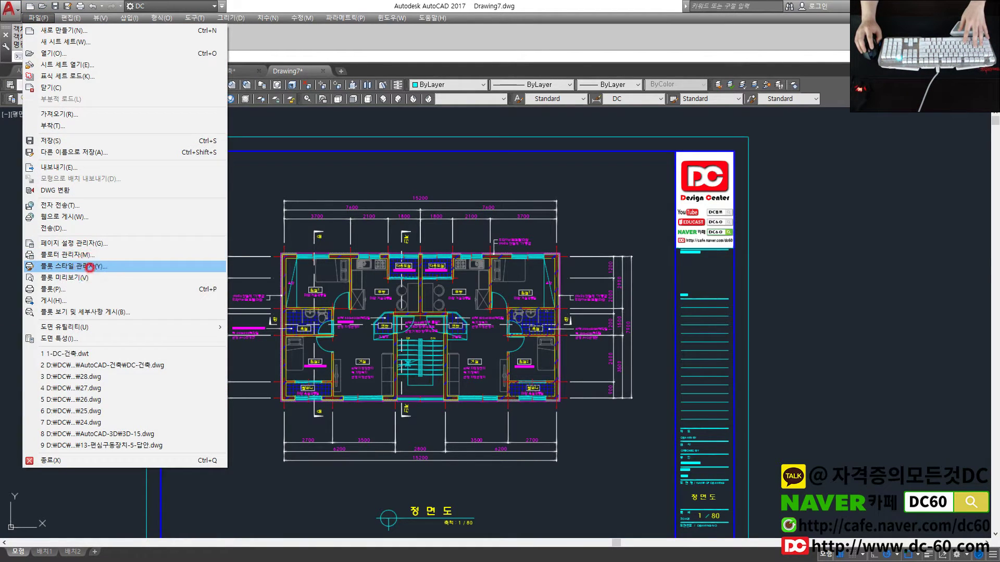
Open the Plot Style Manager from the File menu, then cancel back out.
click(88, 265)
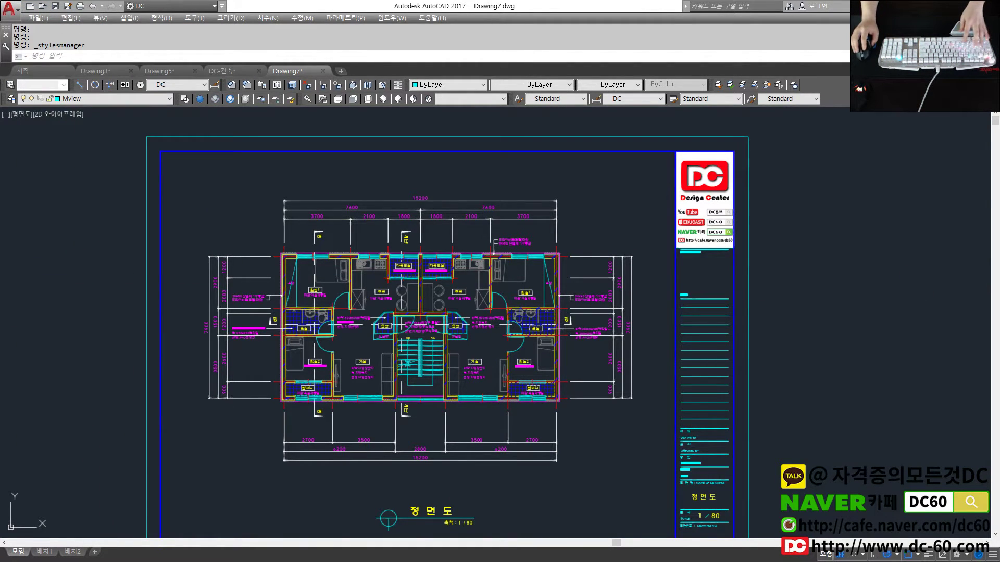
key(Escape)
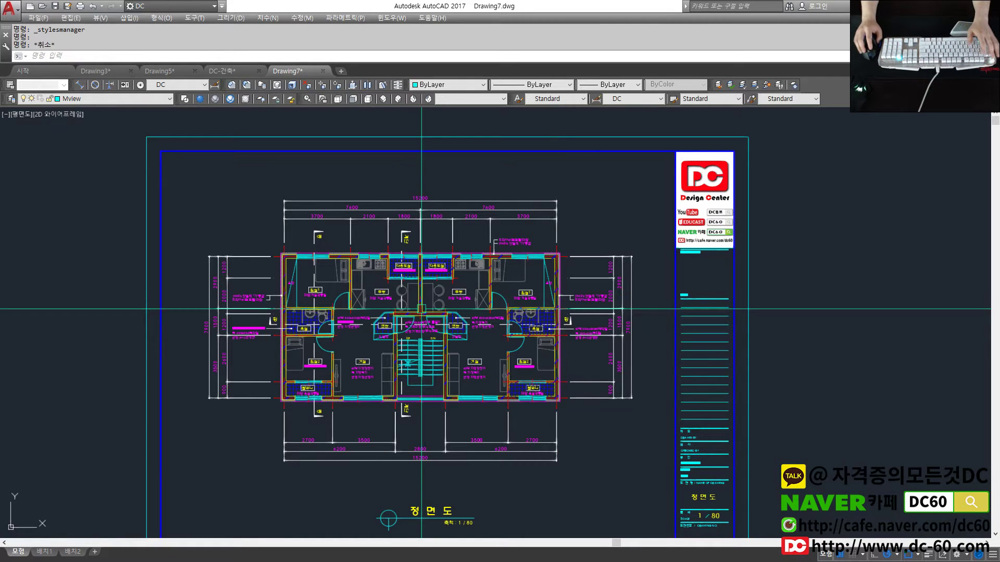
key(Escape)
Apply DC-건축.ctb as the plot style to all layouts, preview the plot, and close the preview.
key(ctrl+p)
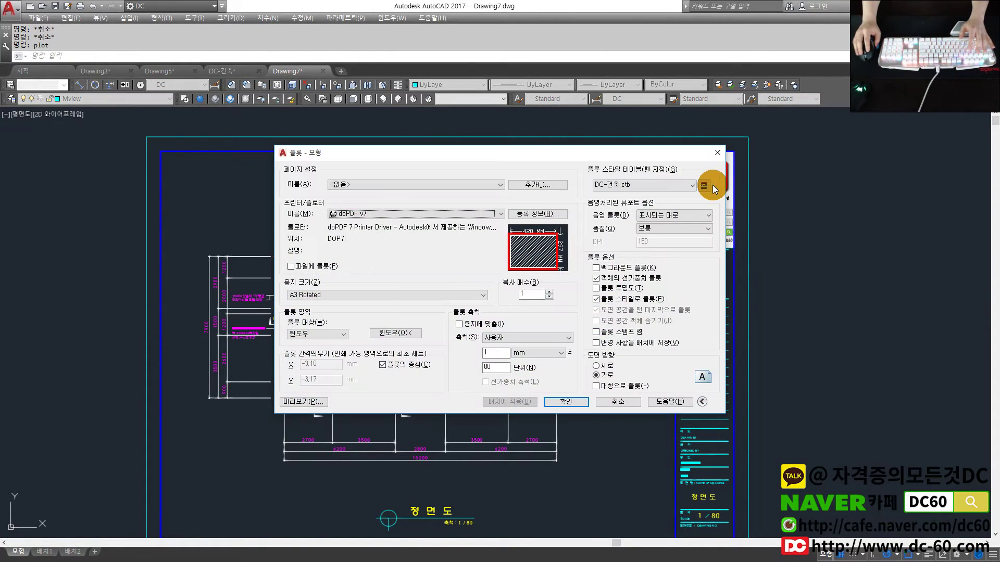
click(692, 185)
click(627, 194)
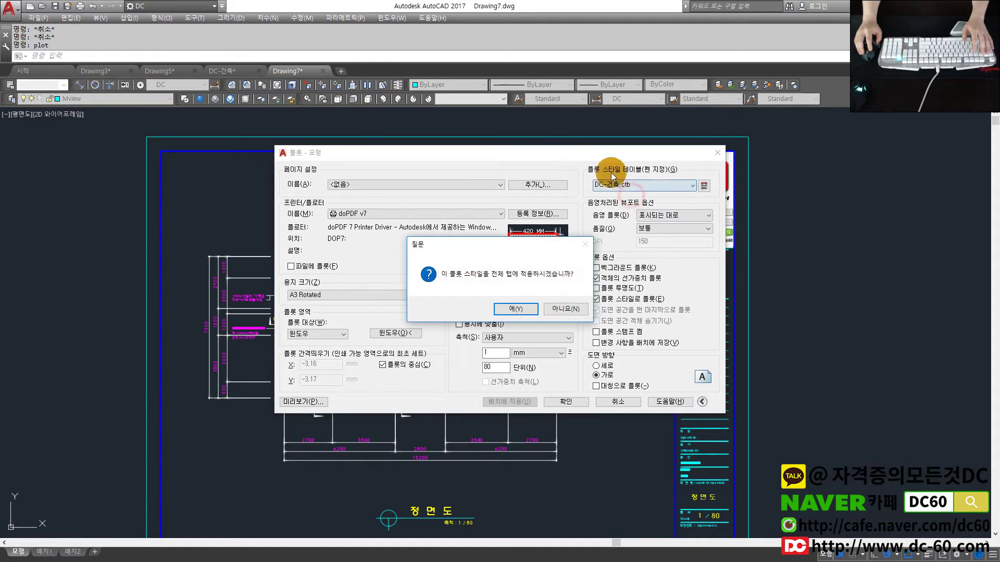
click(529, 310)
click(314, 402)
click(507, 292)
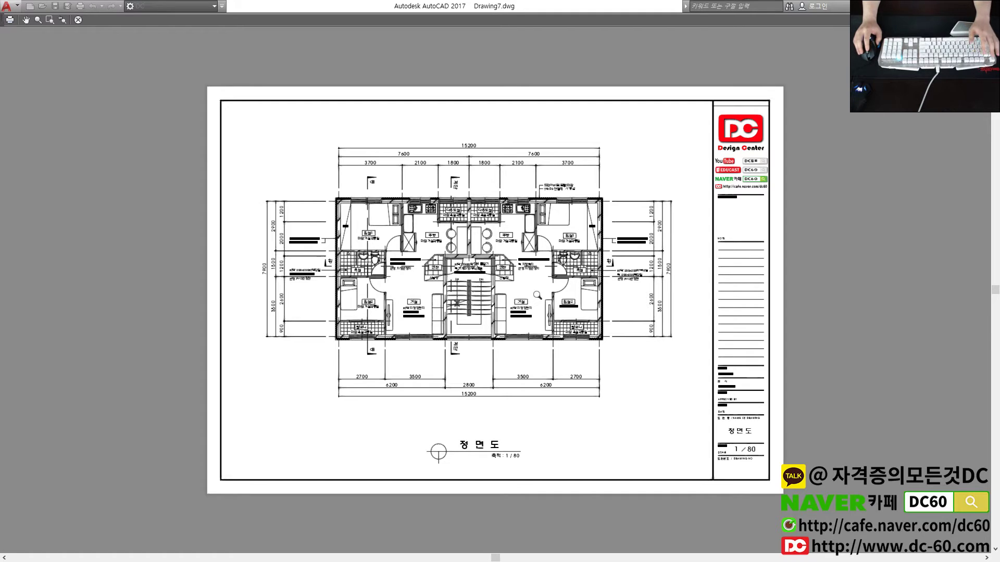
key(Escape)
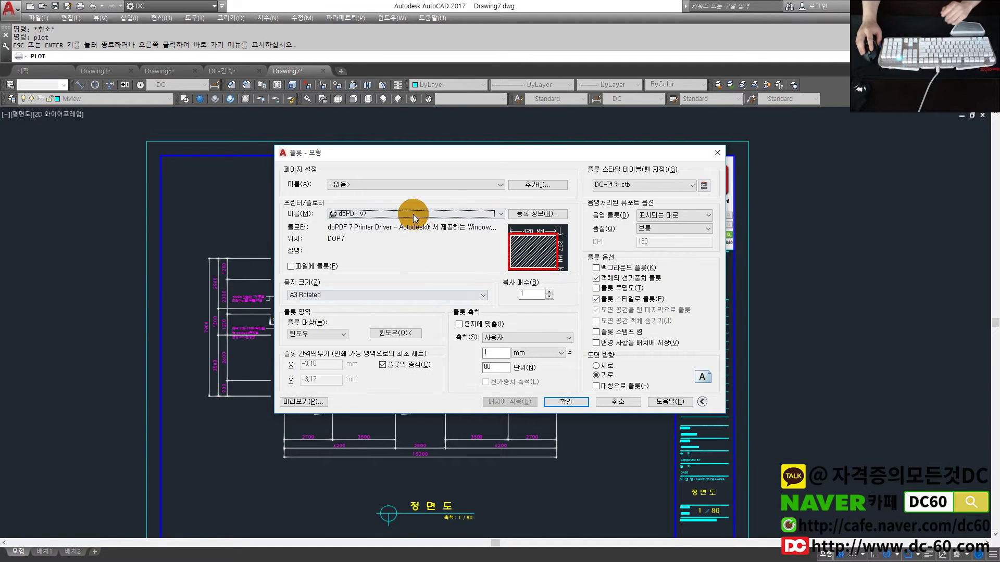
Keep doPDF v7 as the printer and change paper size from A3 Rotated to A3.
click(352, 219)
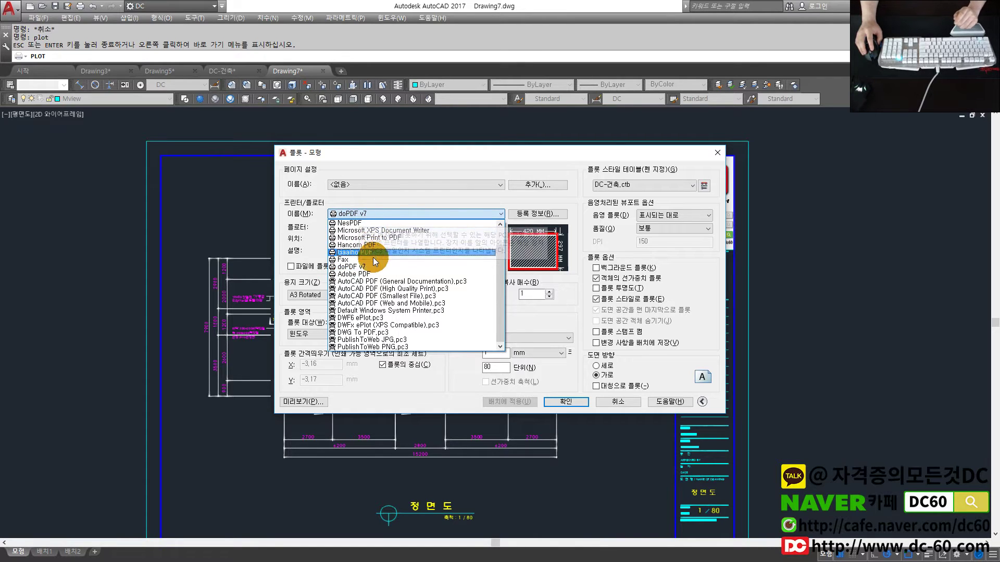
click(372, 267)
click(312, 300)
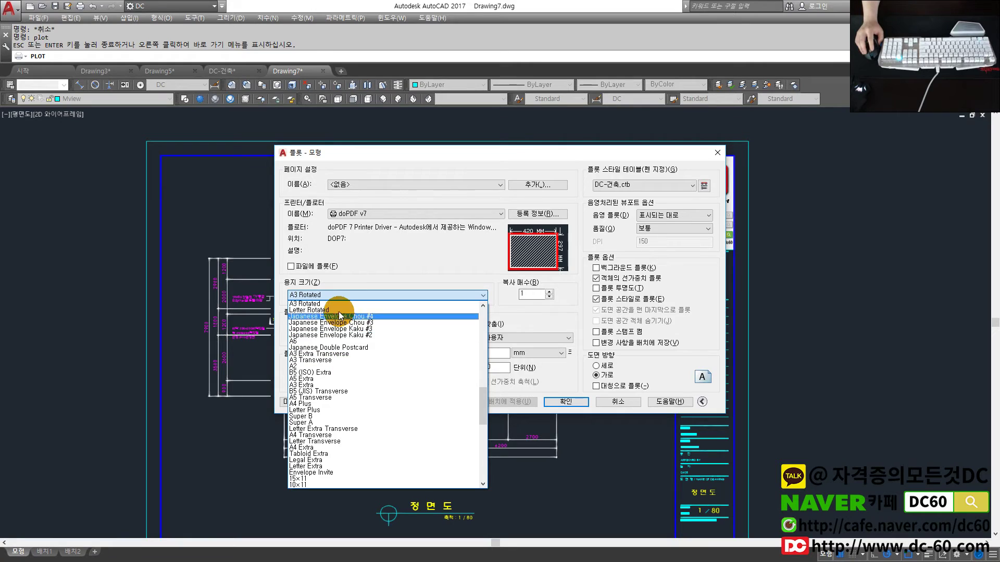
click(348, 303)
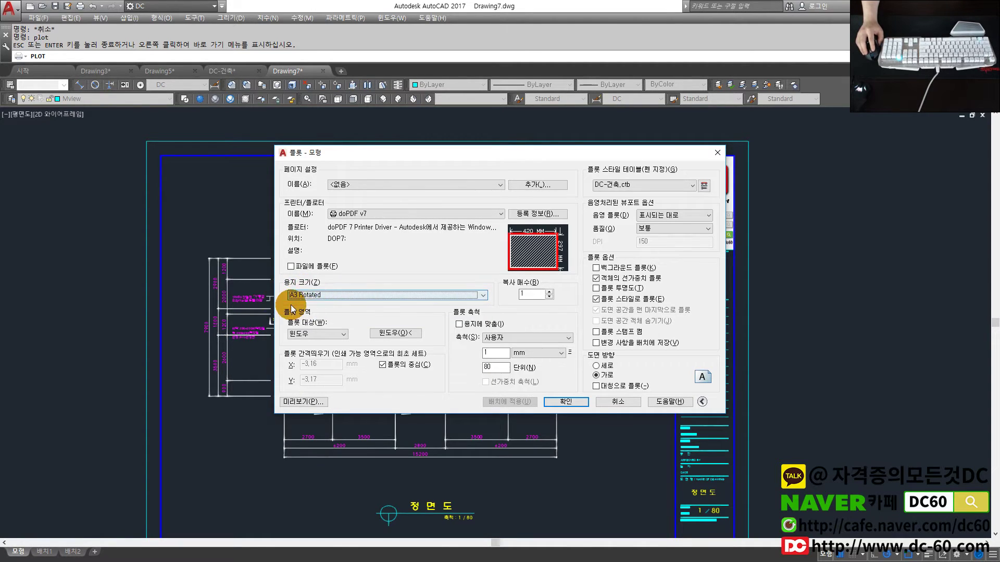
click(326, 294)
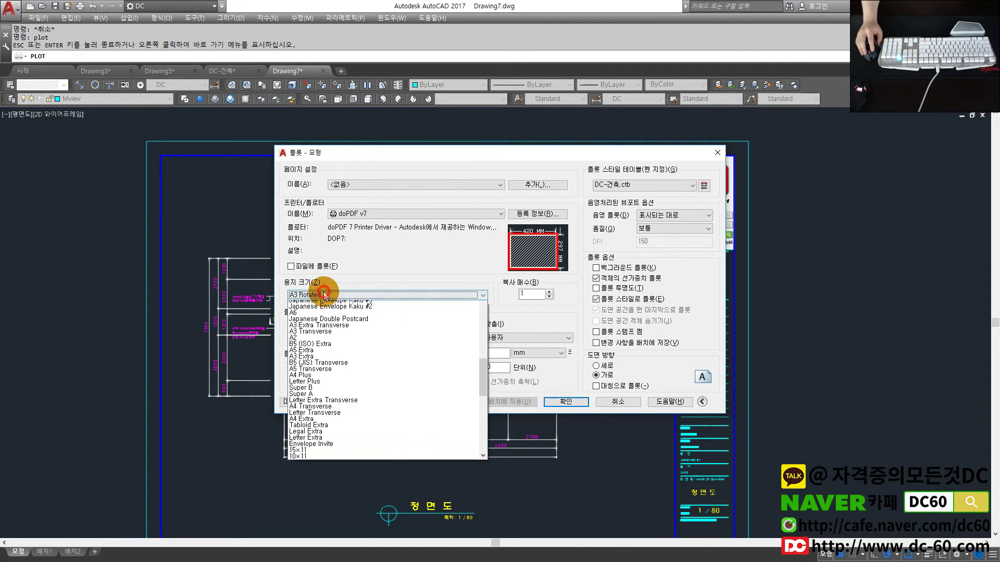
scroll(339, 377, down, 4)
scroll(357, 381, down, 3)
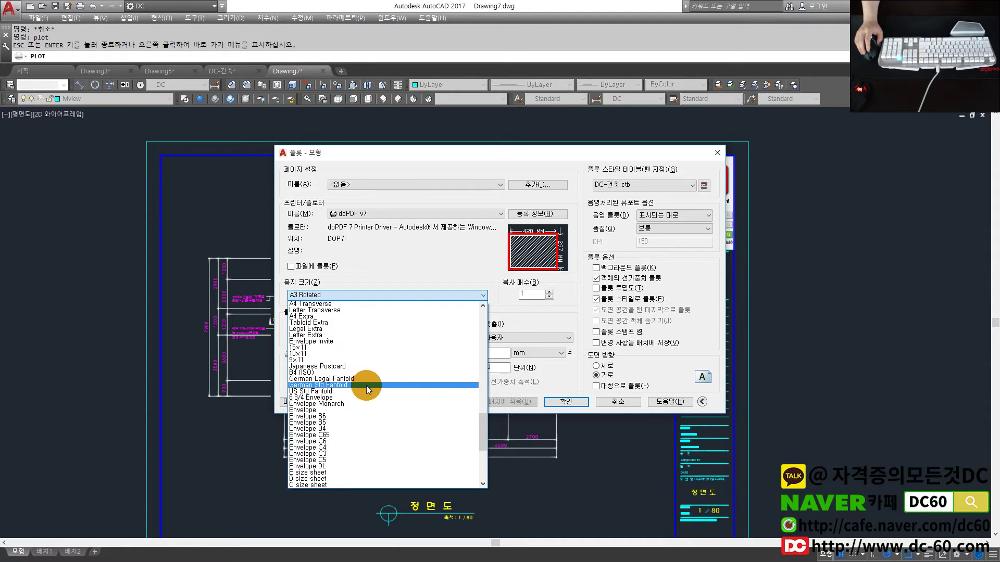
drag(486, 439, 490, 460)
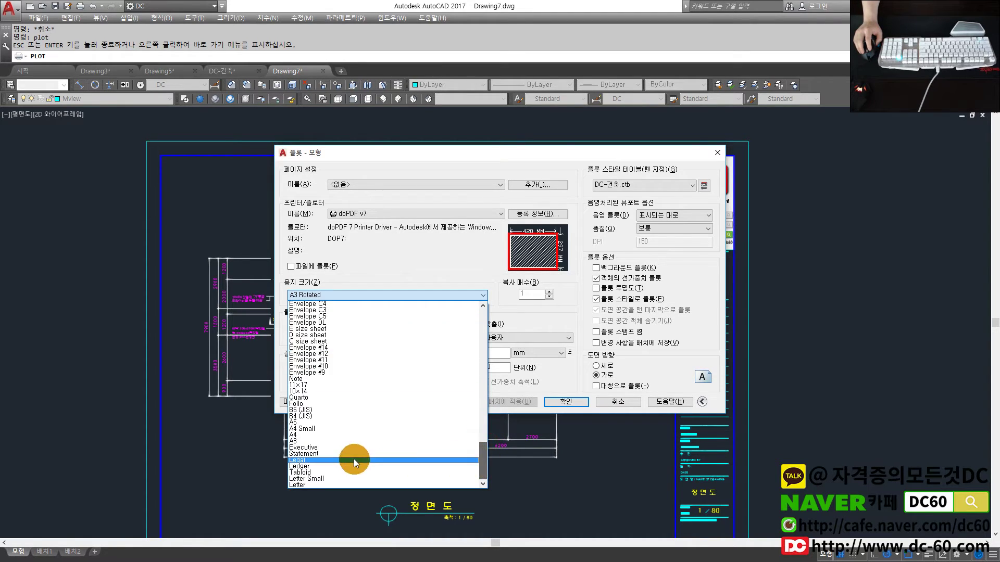
click(332, 442)
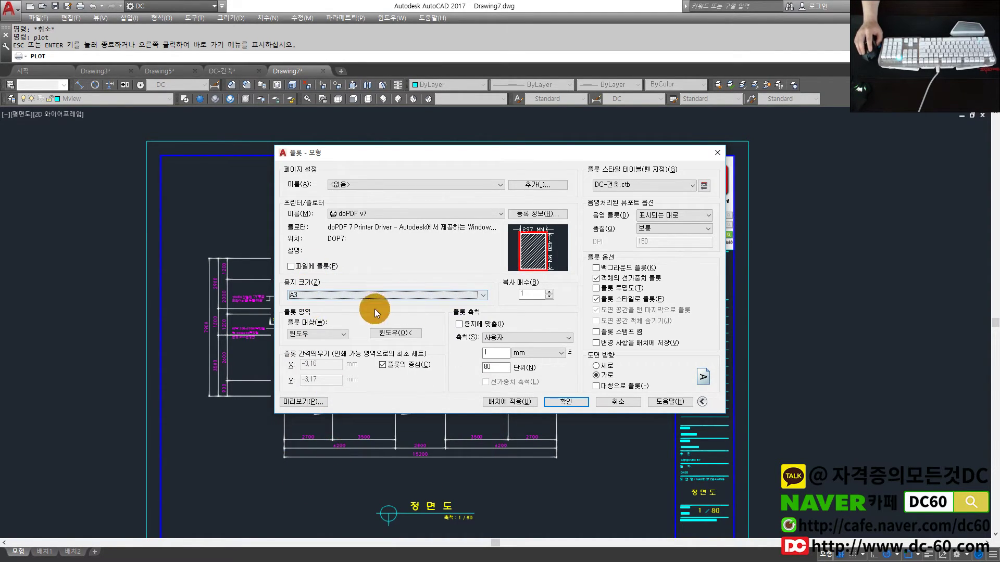
click(326, 336)
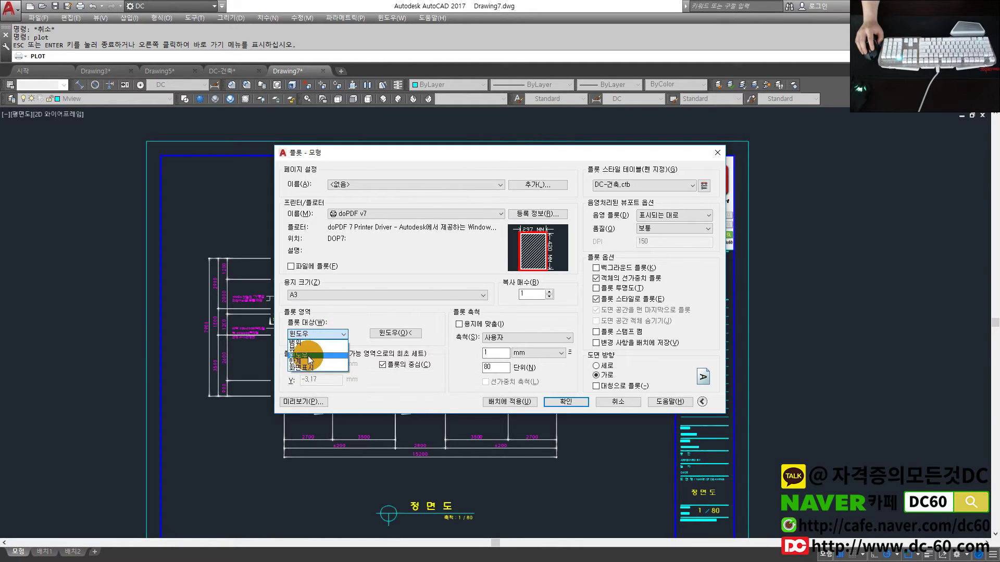
Plot a window from the frame's top-left to bottom-right corner, fit to paper, and preview.
click(307, 356)
click(403, 333)
scroll(403, 333, down, 2)
middle_drag(403, 331, 380, 308)
click(219, 185)
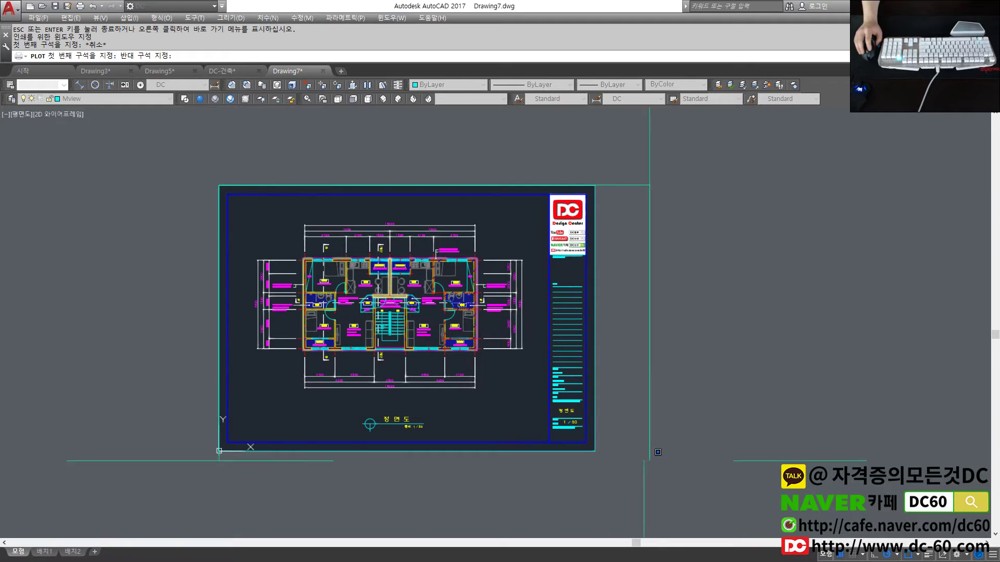
click(595, 451)
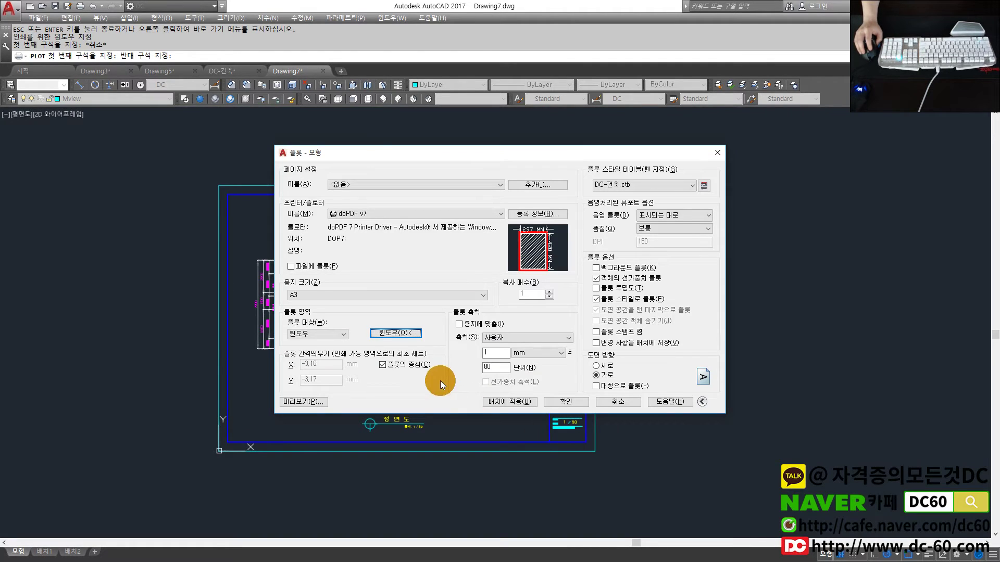
click(478, 329)
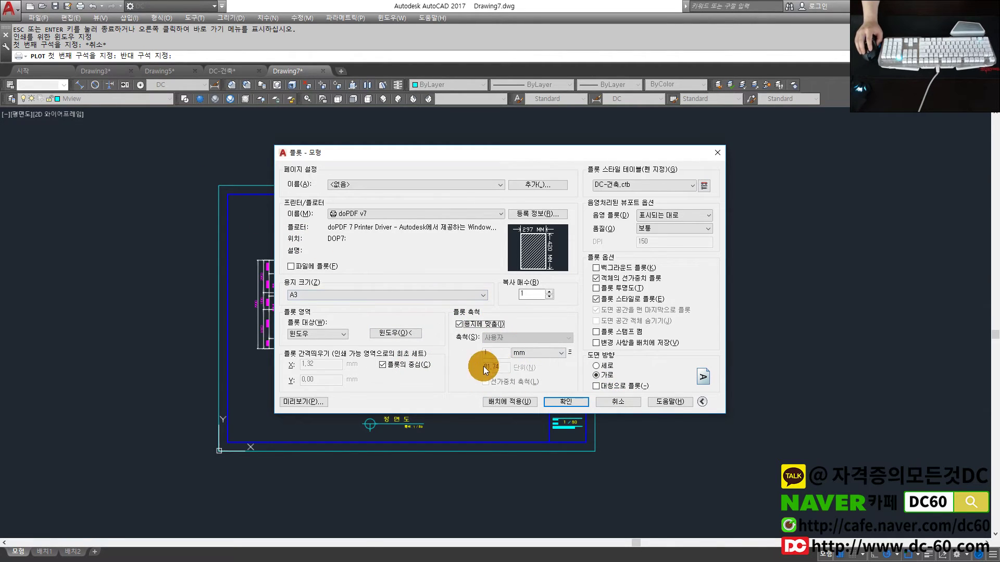
click(307, 404)
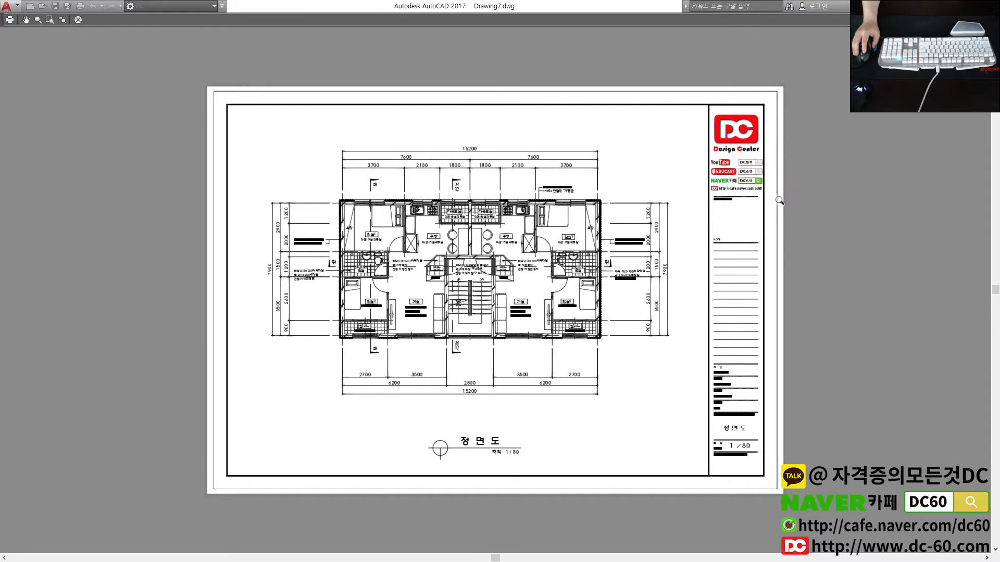
Turn off fit to paper, set 1 mm = 80 units, apply to layout, and preview.
key(Escape)
click(465, 333)
click(459, 324)
double_click(501, 367)
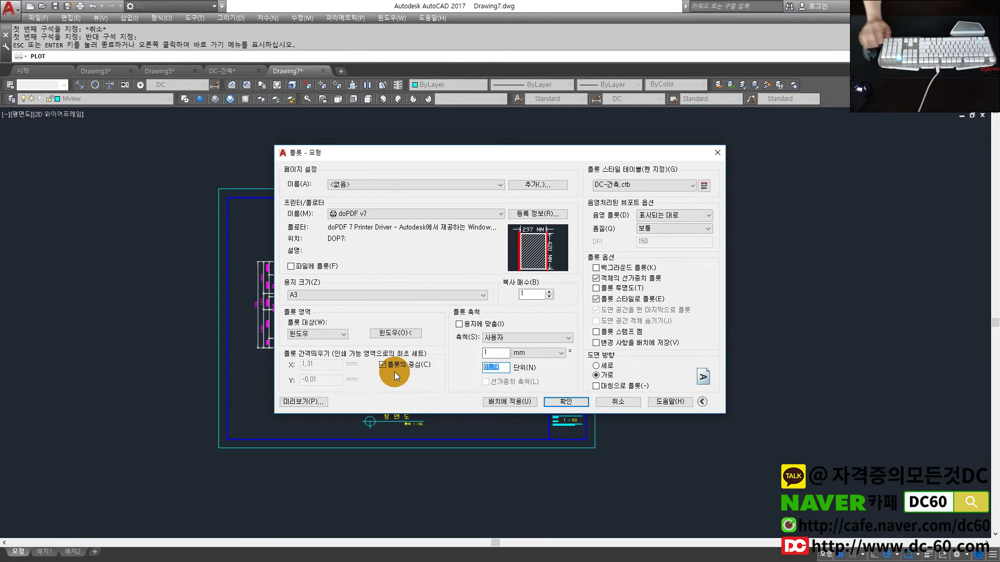
text(80)
click(390, 336)
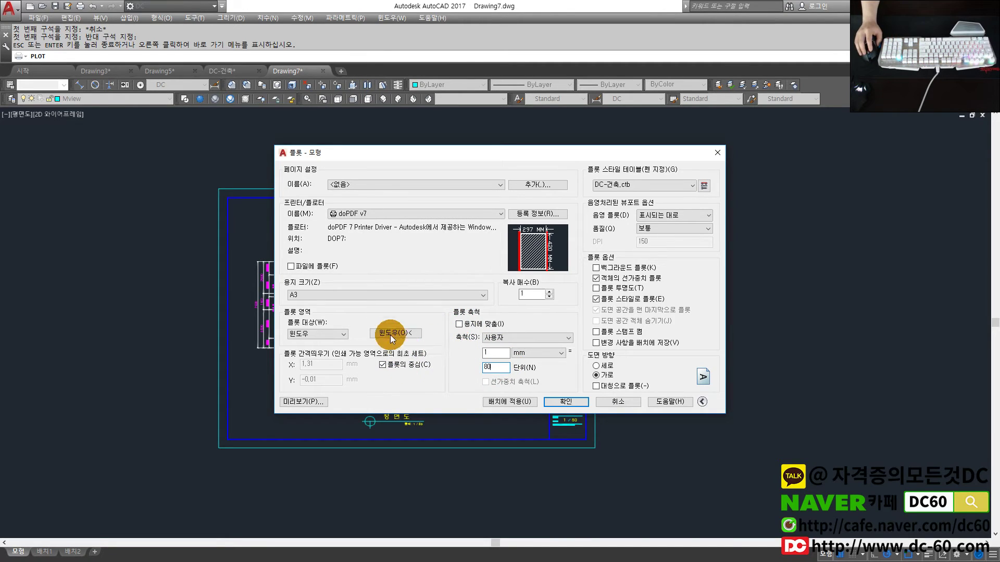
click(509, 402)
click(303, 402)
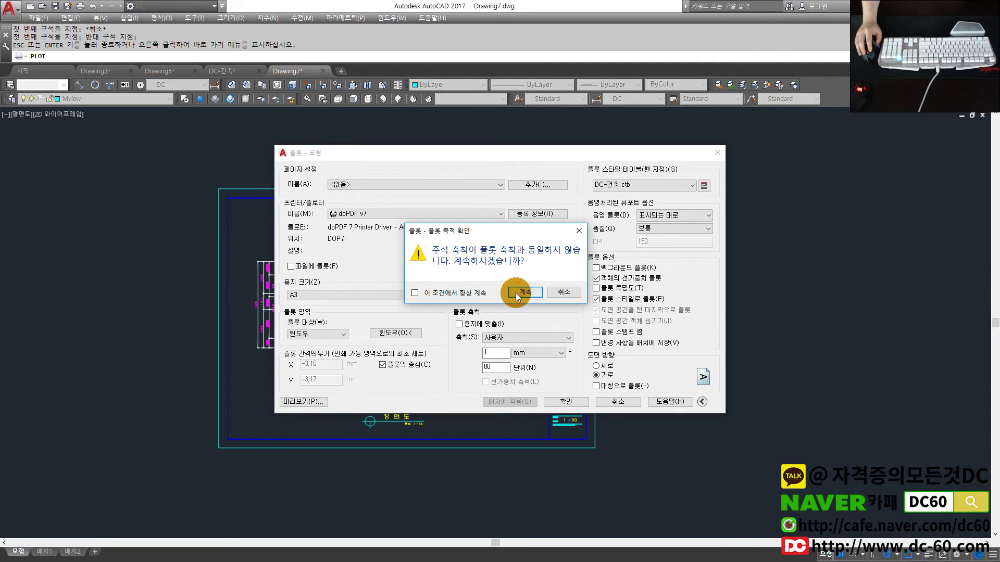
click(525, 292)
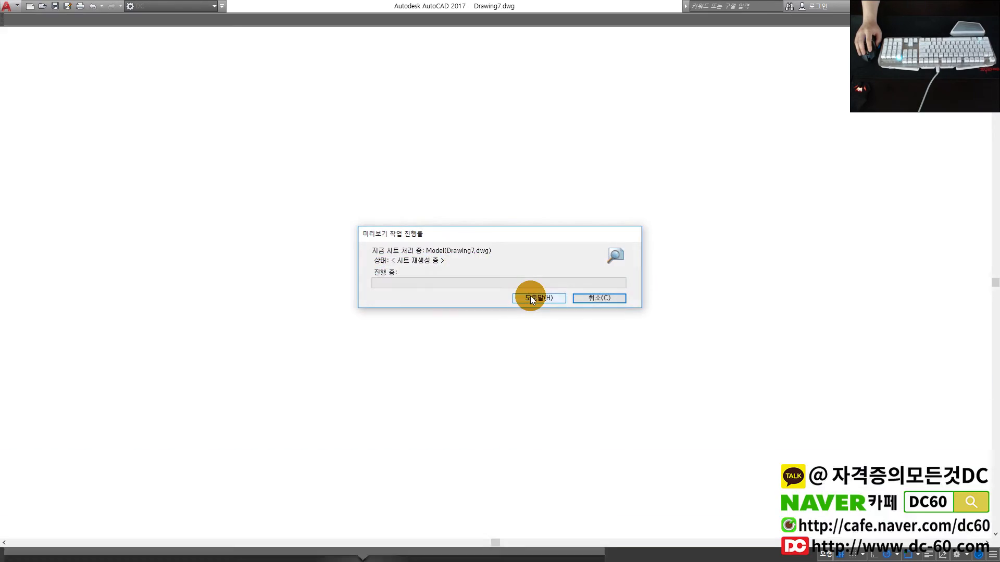
Zoom around the 1:80 preview to check the title block scale and plan, then close it.
scroll(496, 245, up, 4)
scroll(499, 246, down, 4)
scroll(500, 246, up, 4)
scroll(500, 246, down, 4)
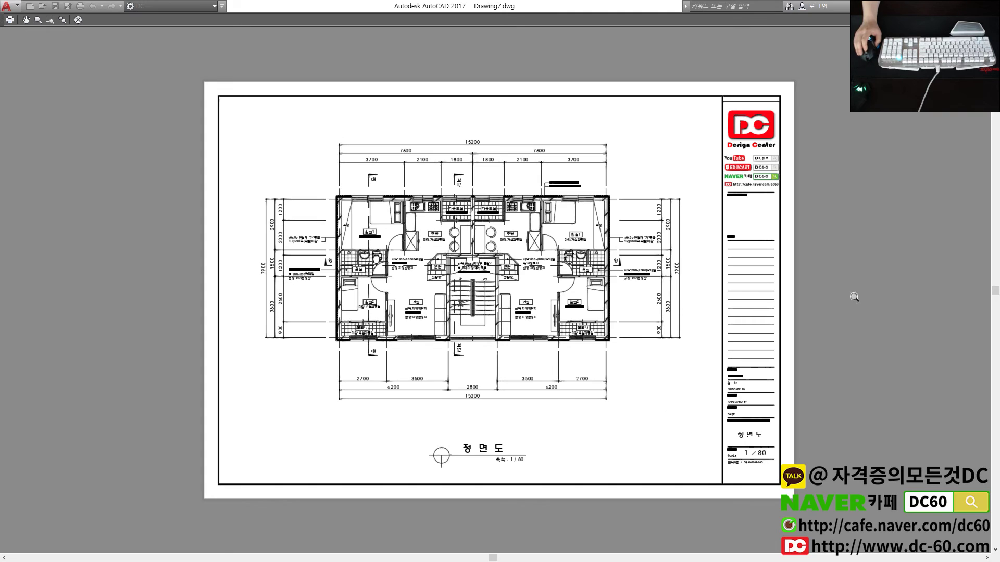
scroll(788, 284, up, 2)
scroll(788, 284, up, 1)
scroll(788, 284, down, 3)
scroll(776, 455, up, 4)
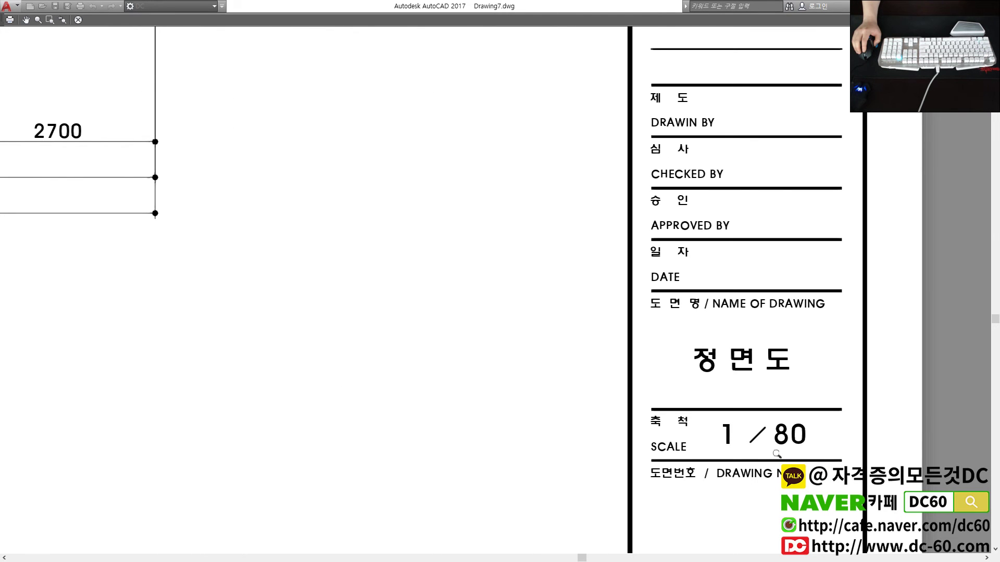
scroll(777, 454, down, 3)
scroll(289, 189, up, 3)
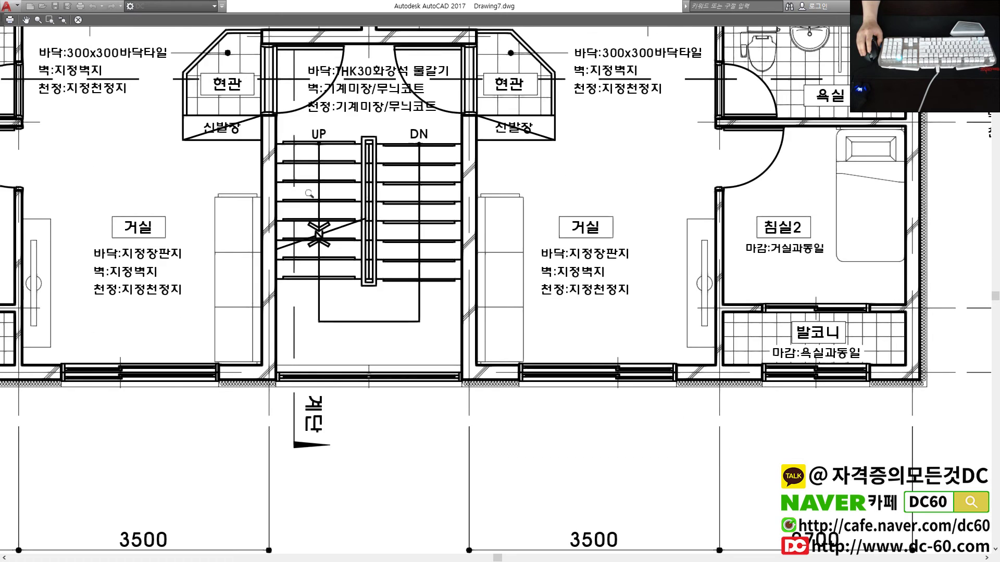
scroll(310, 193, down, 3)
scroll(226, 208, up, 3)
scroll(123, 186, down, 3)
scroll(375, 379, up, 5)
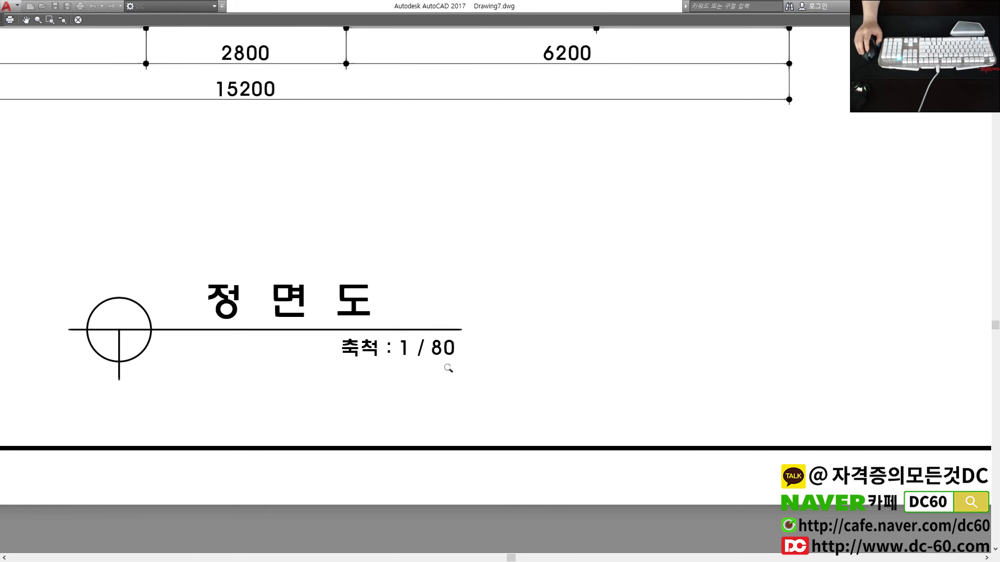
scroll(415, 348, down, 5)
key(Escape)
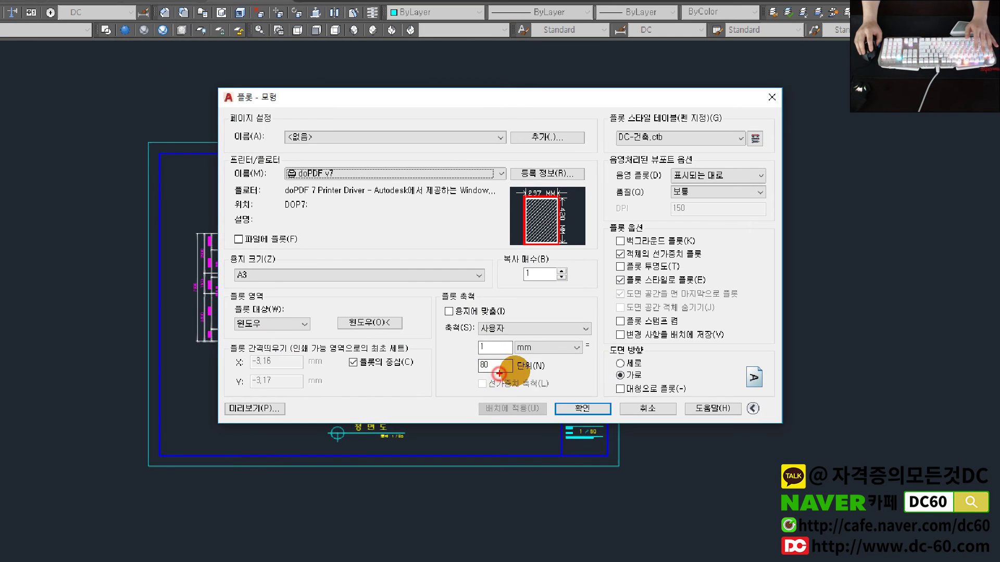
Review the A3, 1:80 plot settings once more and close the Plot dialog.
mouse_move(499, 373)
mouse_down()
mouse_move(458, 357)
mouse_move(513, 364)
mouse_move(499, 374)
mouse_up()
mouse_move(330, 308)
mouse_down()
mouse_move(346, 286)
mouse_move(284, 322)
mouse_move(407, 372)
mouse_move(324, 408)
mouse_up()
drag(666, 223, 703, 172)
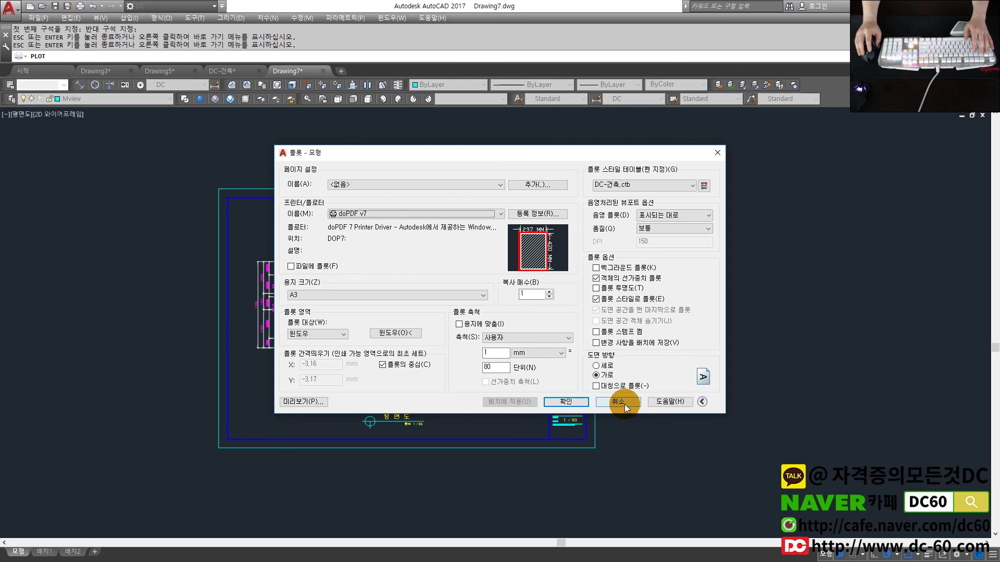
click(624, 404)
Zoom All so the whole floor plan and title block fill the screen.
scroll(423, 359, up, 1)
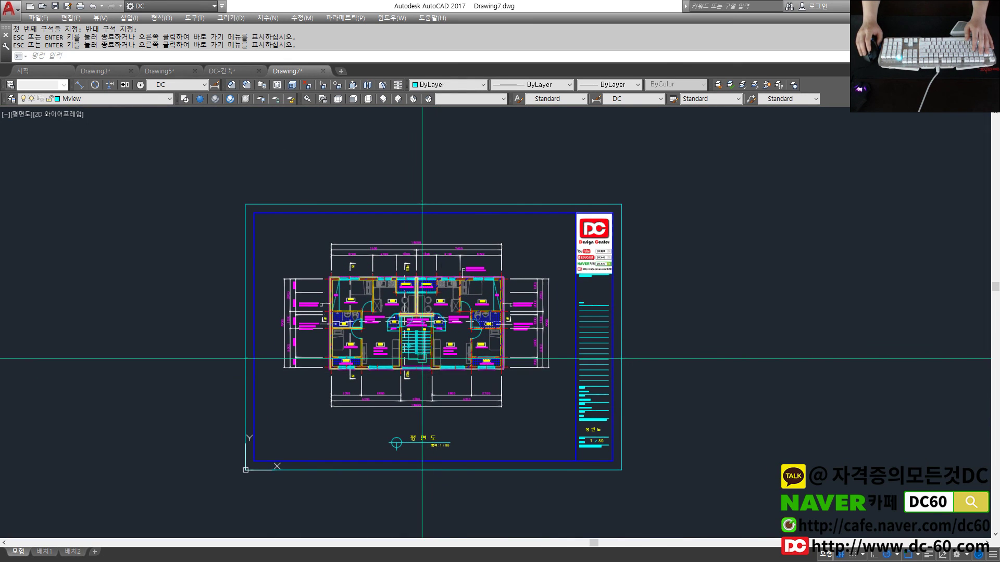
scroll(423, 358, up, 2)
text(z)
key(Return)
text(a)
key(Return)
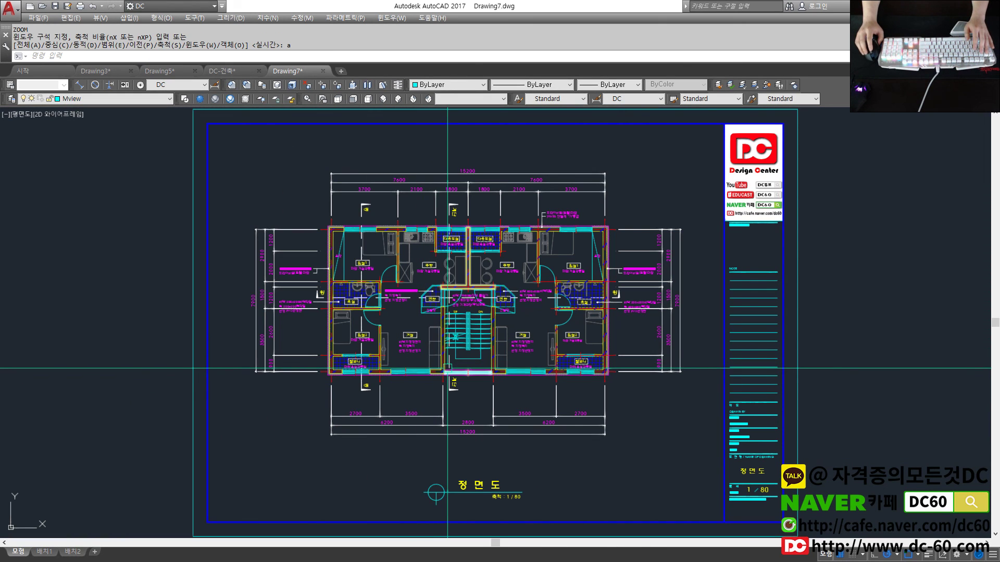